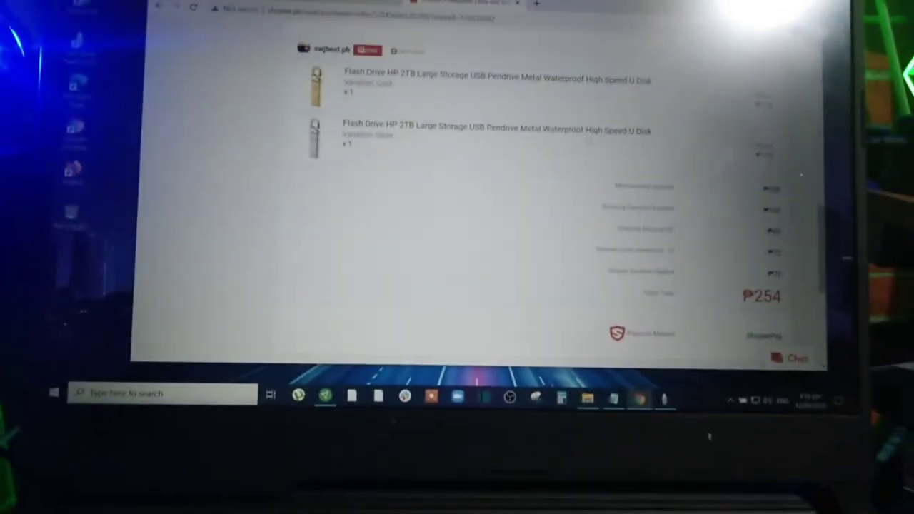
Open the HP 2TB flash drive's product page on Shopee and examine its description, stated speeds and customer ratings.
{"action": "key", "text": "alt+Left"}
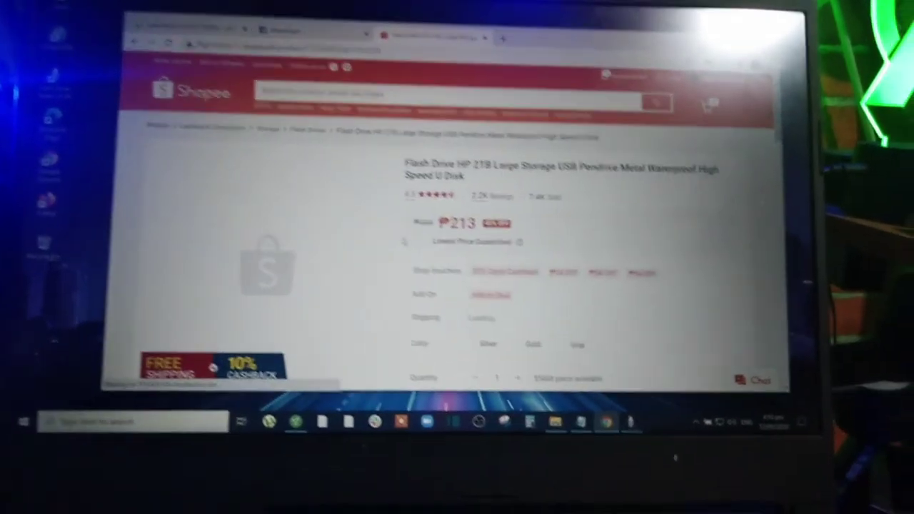
{"action": "scroll", "coordinate": [423, 223], "scroll_direction": "down", "scroll_amount": 15}
{"action": "scroll", "coordinate": [231, 205], "scroll_direction": "down", "scroll_amount": 10}
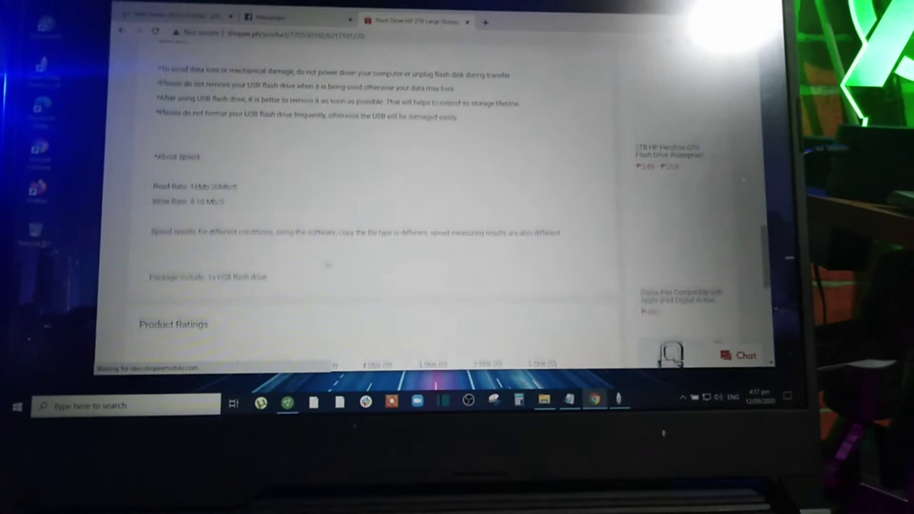
{"action": "scroll", "coordinate": [232, 205], "scroll_direction": "down", "scroll_amount": 3}
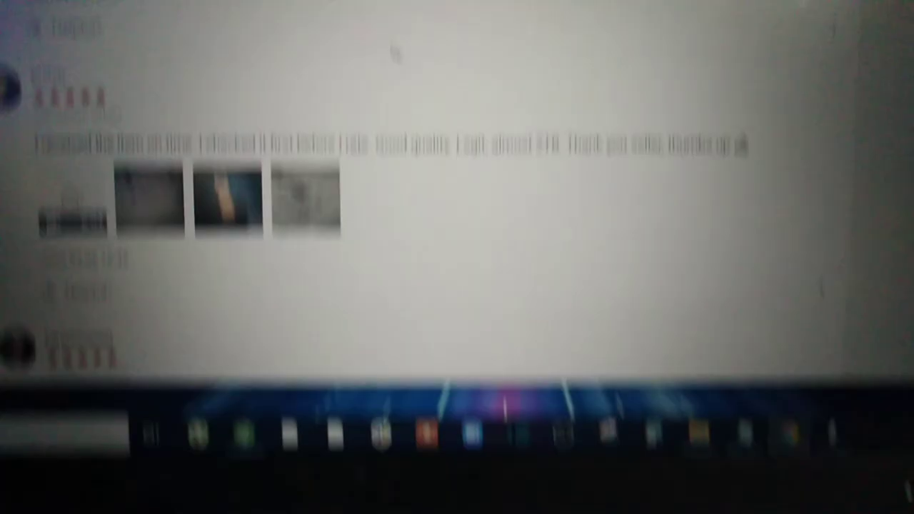
{"action": "scroll", "coordinate": [395, 54], "scroll_direction": "down", "scroll_amount": 5}
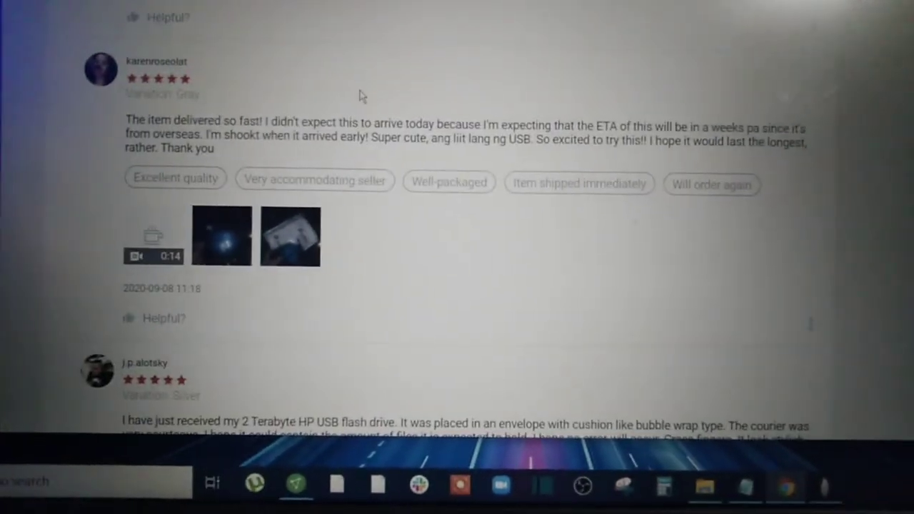
{"action": "scroll", "coordinate": [346, 100], "scroll_direction": "down", "scroll_amount": 3}
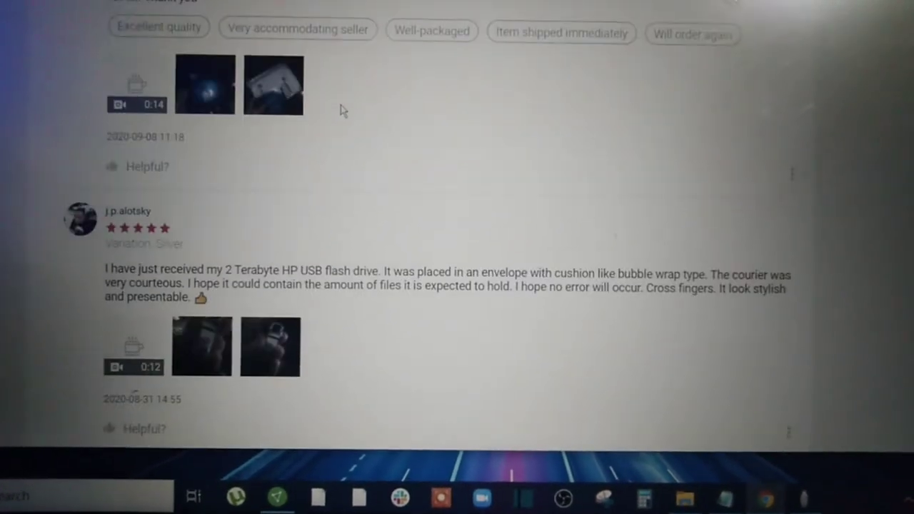
{"action": "scroll", "coordinate": [334, 100], "scroll_direction": "down", "scroll_amount": 2}
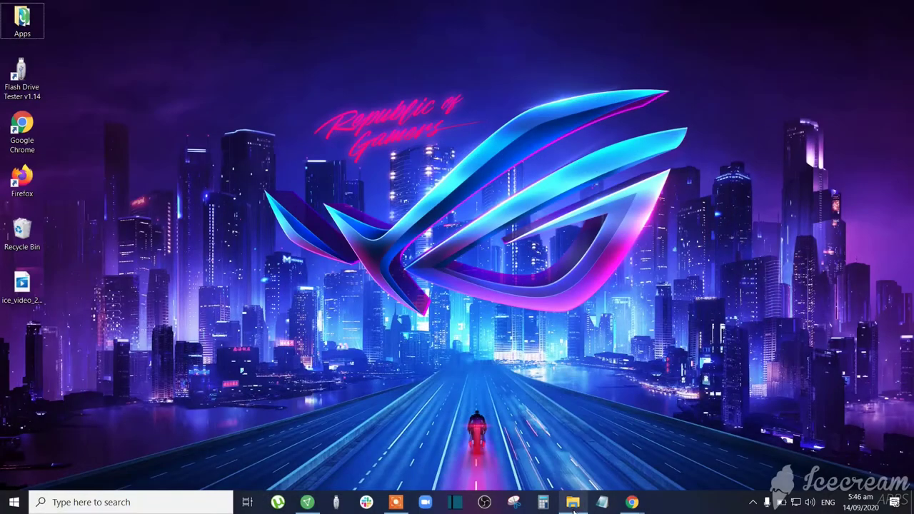
Switch to File Explorer and view the contents of the TatayUSB (G:) and JonSilver (E:) drives.
{"action": "left_click", "coordinate": [572, 502]}
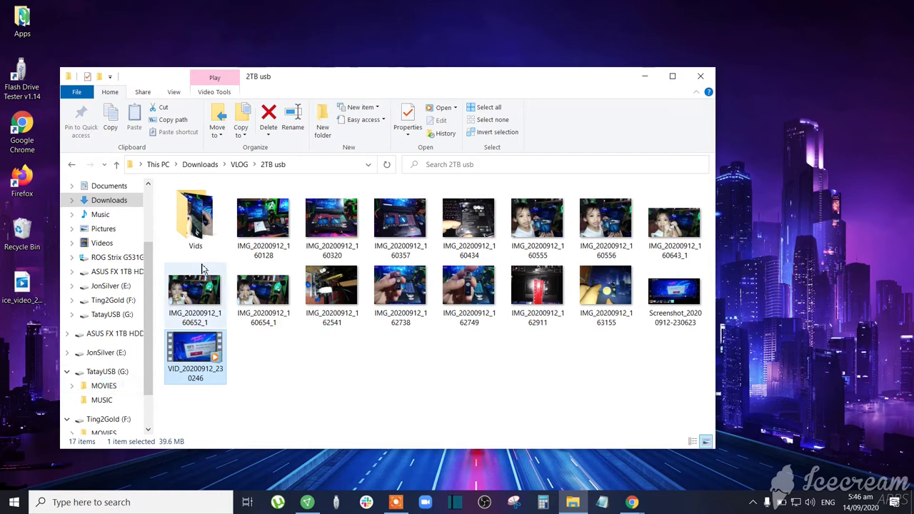
{"action": "left_click", "coordinate": [108, 371]}
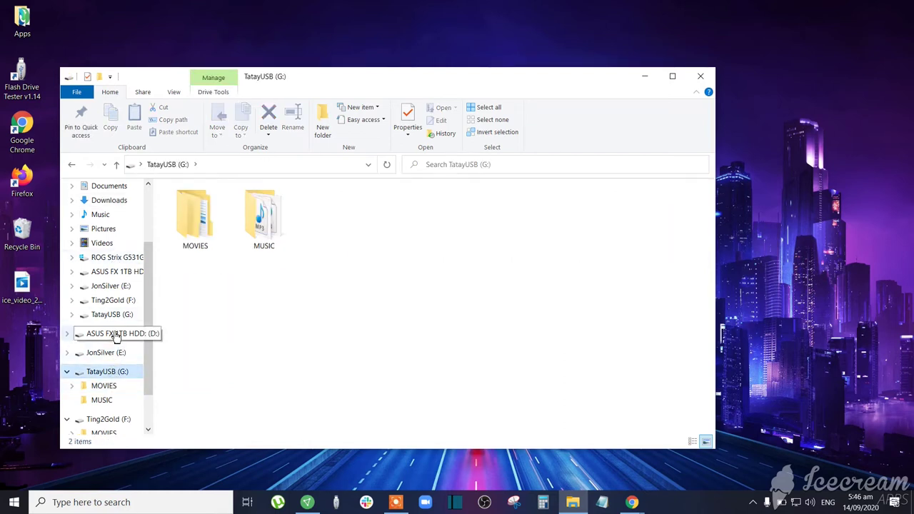
{"action": "left_click", "coordinate": [117, 288]}
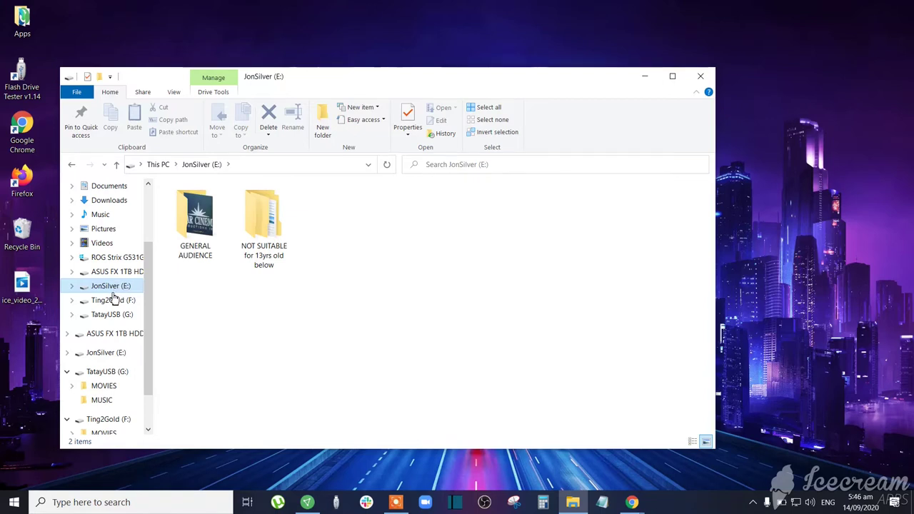
{"action": "right_click", "coordinate": [116, 291]}
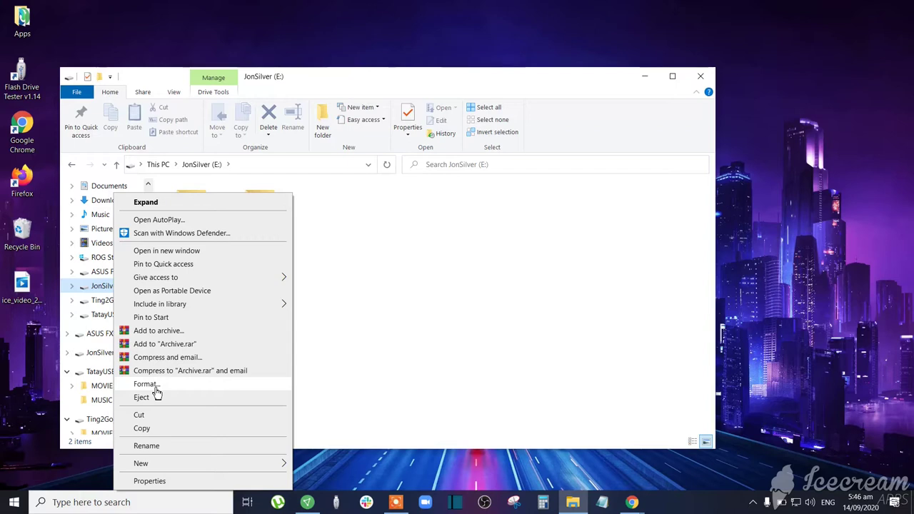
{"action": "left_click", "coordinate": [104, 290]}
{"action": "right_click", "coordinate": [105, 291]}
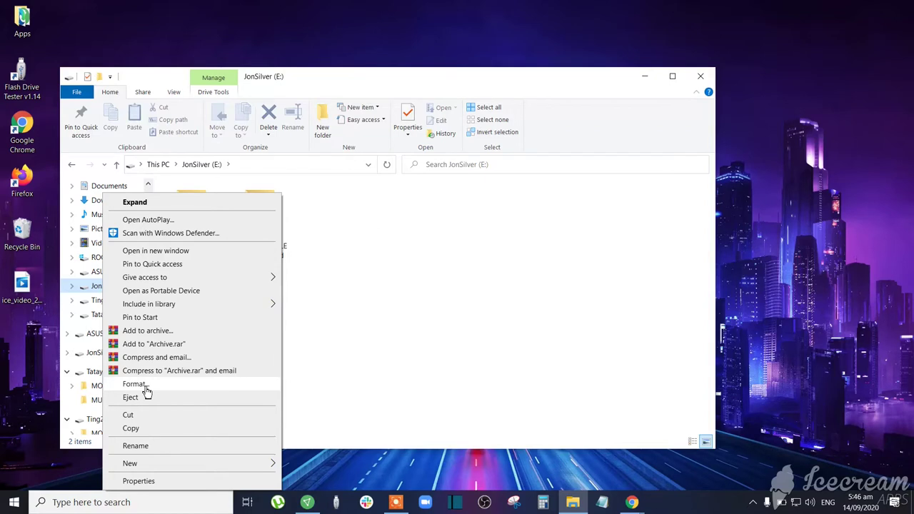
{"action": "right_click", "coordinate": [98, 291]}
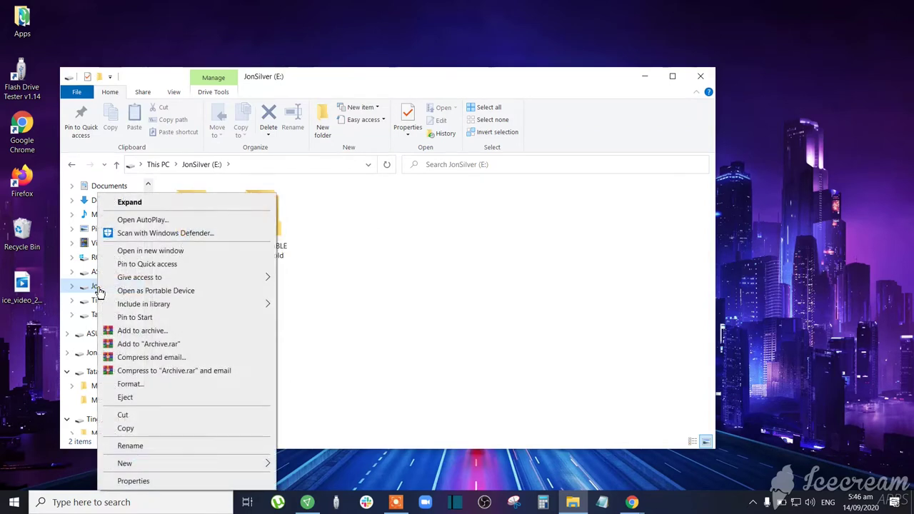
{"action": "left_click", "coordinate": [95, 291]}
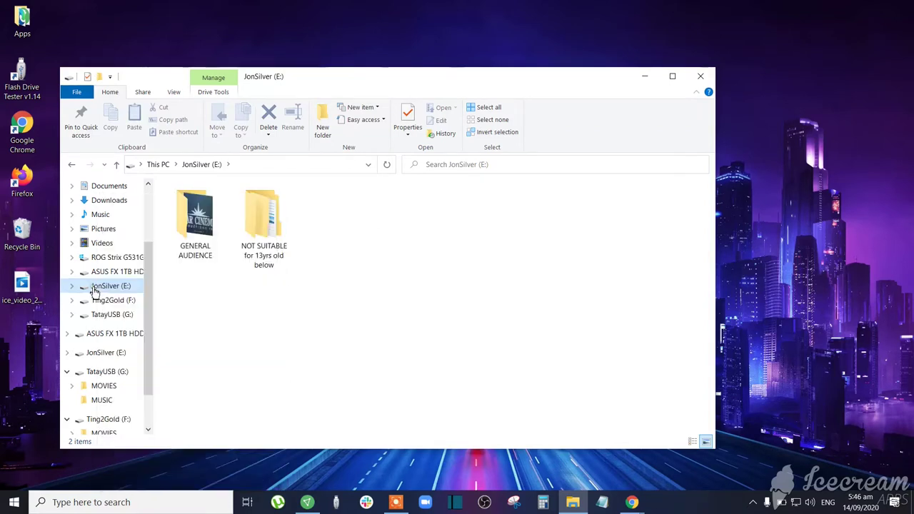
View the Ting2Gold (F:) and TatayUSB (G:) drives, return to JonSilver (E:) and open its Format settings.
{"action": "left_click", "coordinate": [110, 300]}
{"action": "left_click", "coordinate": [107, 314]}
{"action": "left_click", "coordinate": [112, 288]}
{"action": "right_click", "coordinate": [111, 291]}
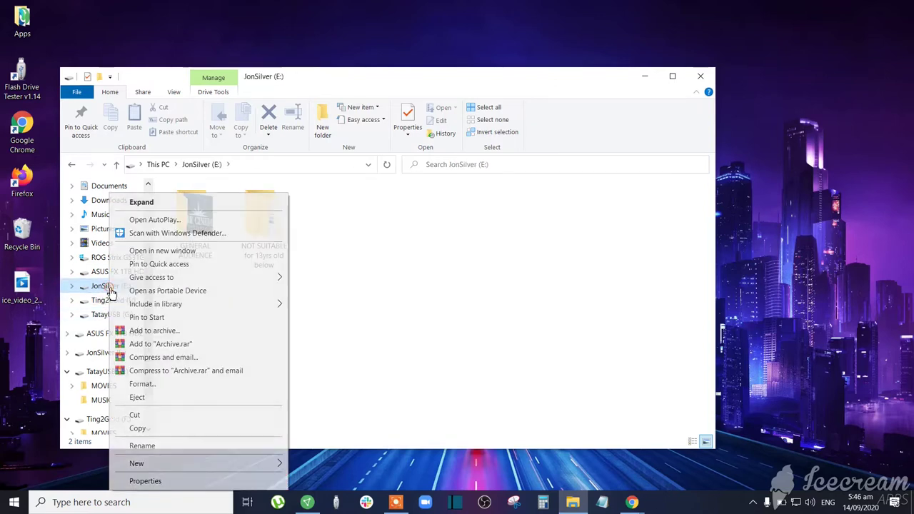
{"action": "left_click", "coordinate": [145, 384]}
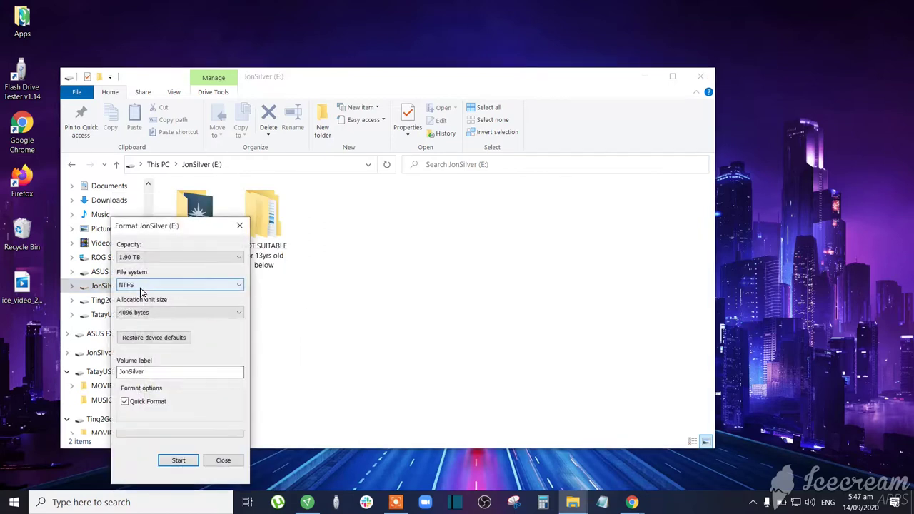
Review the file system choices for formatting JonSilver (E:), try exFAT (Default) and set it back to NTFS.
{"action": "left_click", "coordinate": [147, 290]}
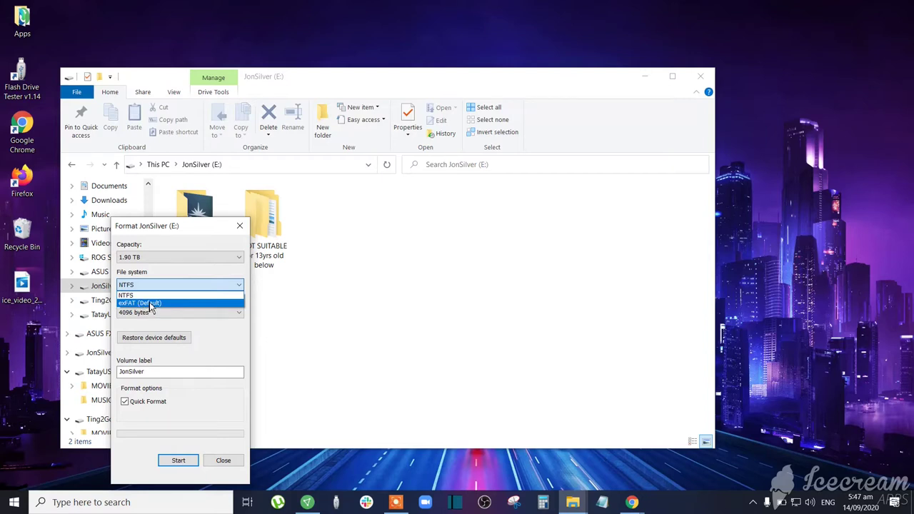
{"action": "left_click", "coordinate": [190, 277]}
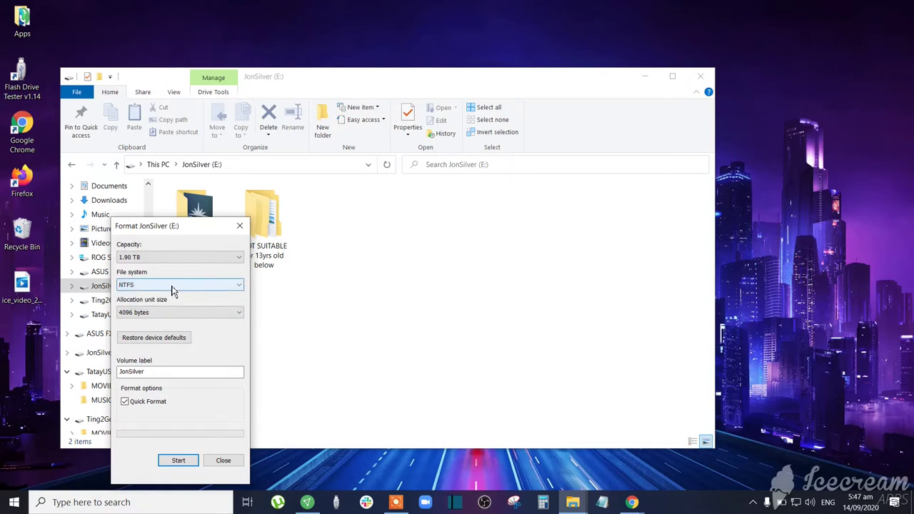
{"action": "left_click", "coordinate": [172, 289]}
{"action": "left_click", "coordinate": [143, 304]}
{"action": "left_click", "coordinate": [150, 289]}
{"action": "left_click", "coordinate": [143, 296]}
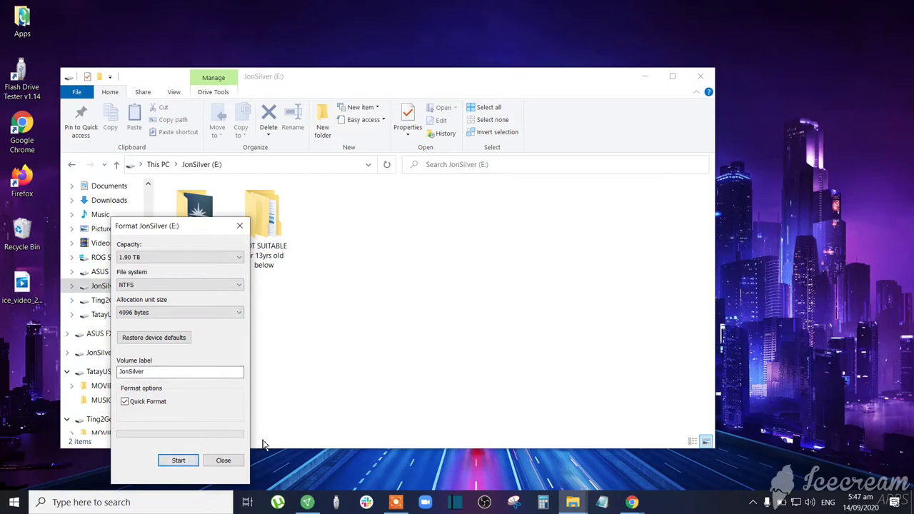
Move the Format JonSilver (E:) window clear of the drive list and open its file system choices.
{"action": "left_click_drag", "start_coordinate": [190, 227], "coordinate": [351, 205]}
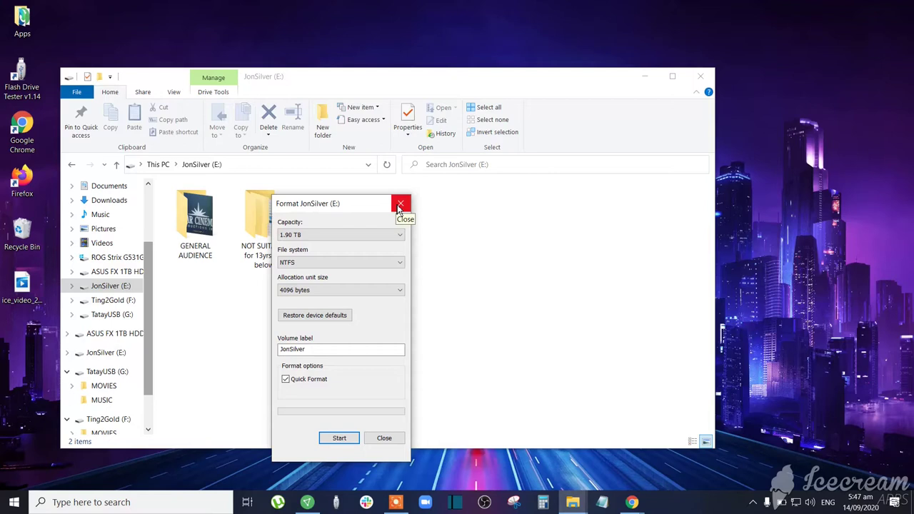
{"action": "left_click_drag", "start_coordinate": [362, 214], "coordinate": [365, 211]}
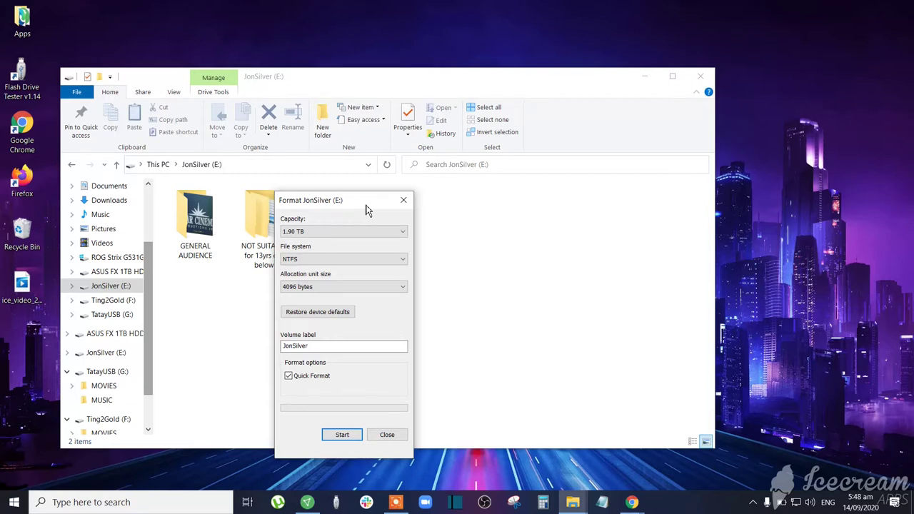
{"action": "left_click_drag", "start_coordinate": [365, 209], "coordinate": [364, 209]}
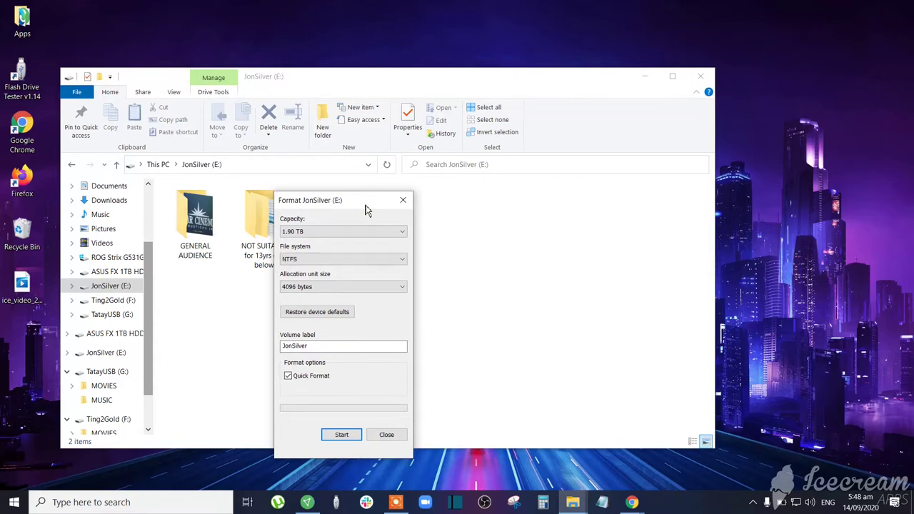
{"action": "mouse_move", "coordinate": [365, 209]}
{"action": "left_mouse_down"}
{"action": "mouse_move", "coordinate": [357, 210]}
{"action": "mouse_move", "coordinate": [384, 200]}
{"action": "mouse_move", "coordinate": [377, 211]}
{"action": "left_mouse_up"}
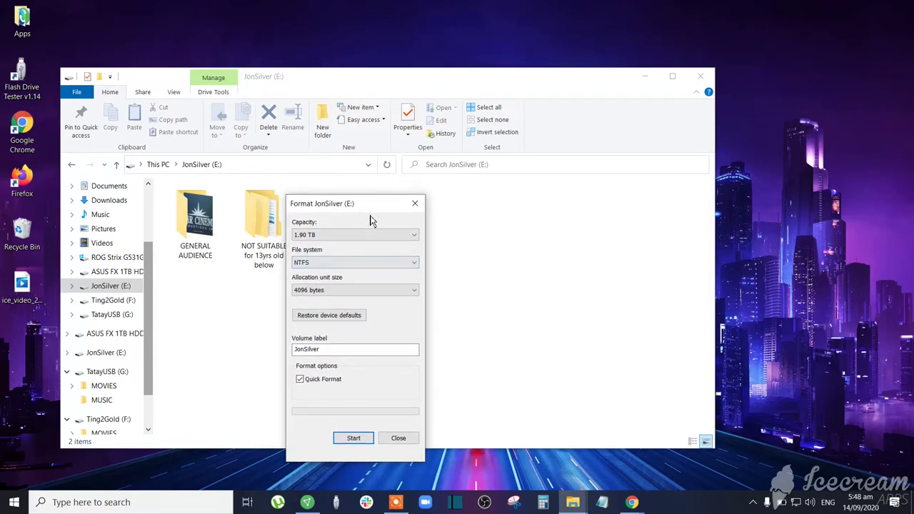
{"action": "left_click", "coordinate": [329, 264]}
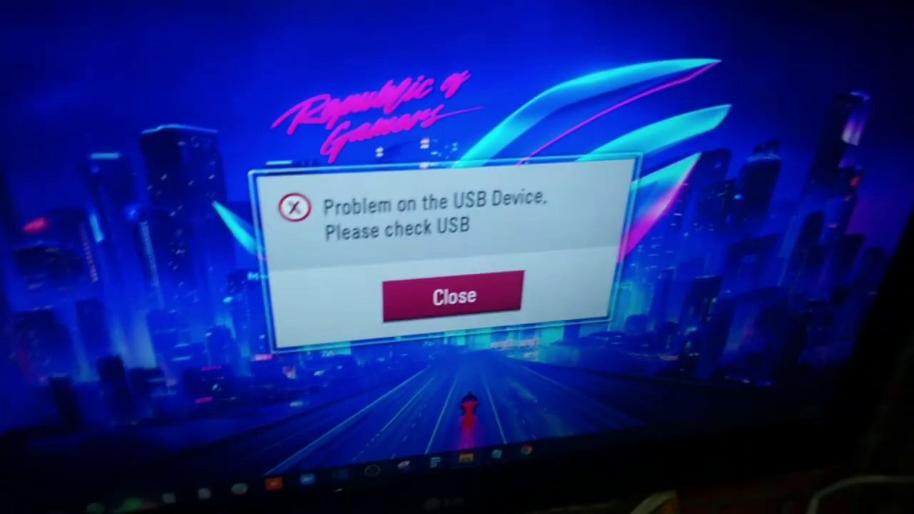
{"action": "key", "text": "Return"}
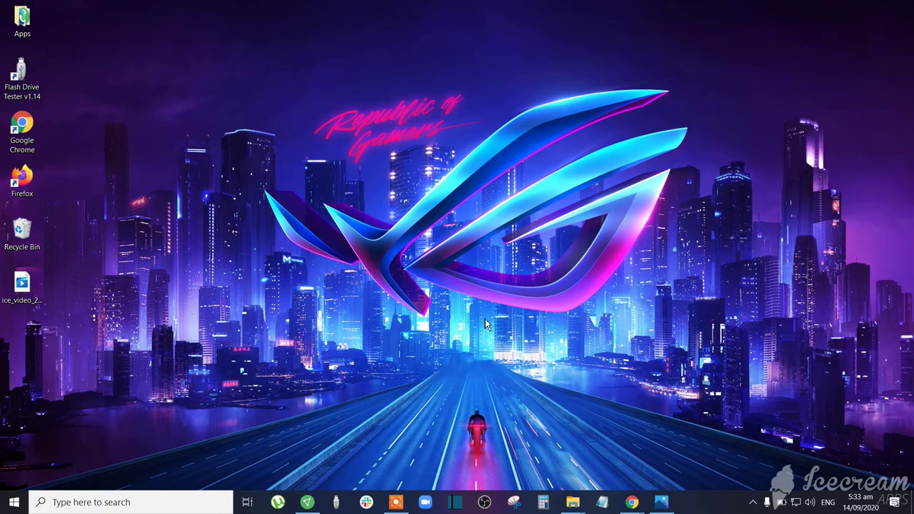
Bring up the JonSilver (E:) folder window and check the drive's file system and capacity in its properties.
{"action": "mouse_move", "coordinate": [572, 502]}
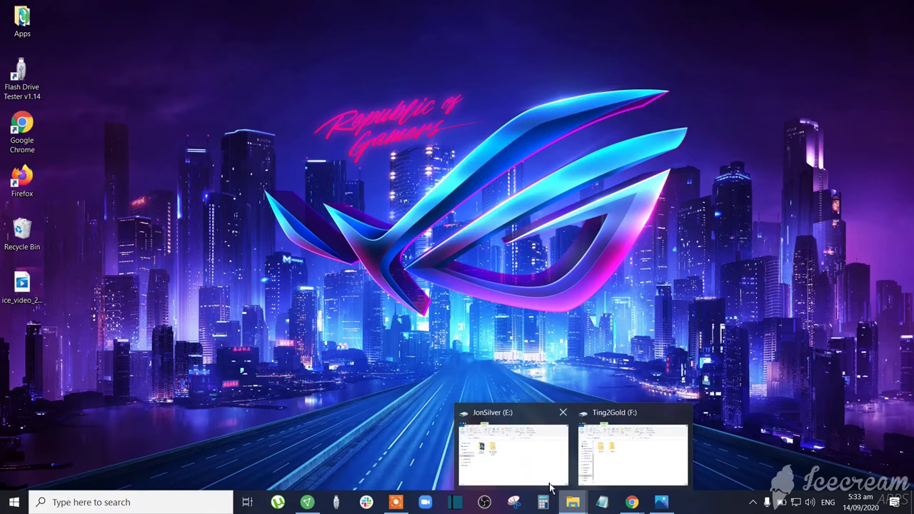
{"action": "left_click", "coordinate": [550, 488]}
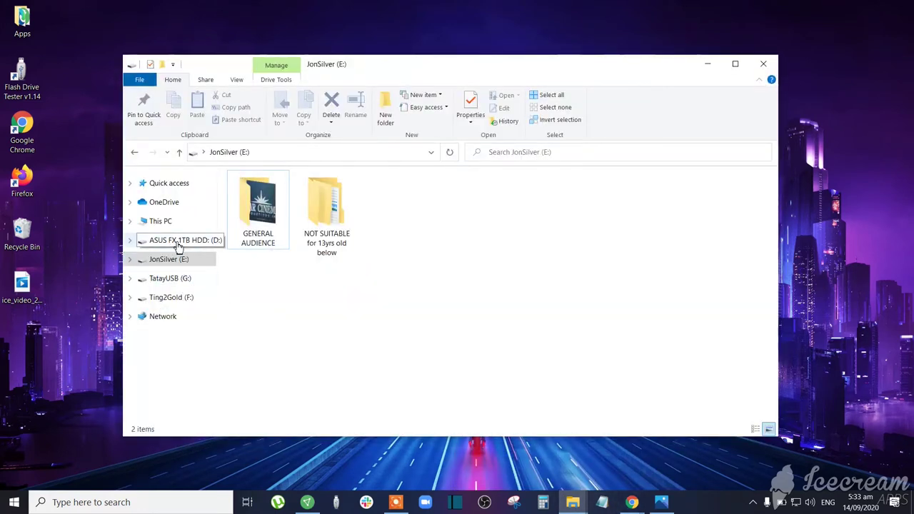
{"action": "left_click_drag", "start_coordinate": [383, 75], "coordinate": [391, 75]}
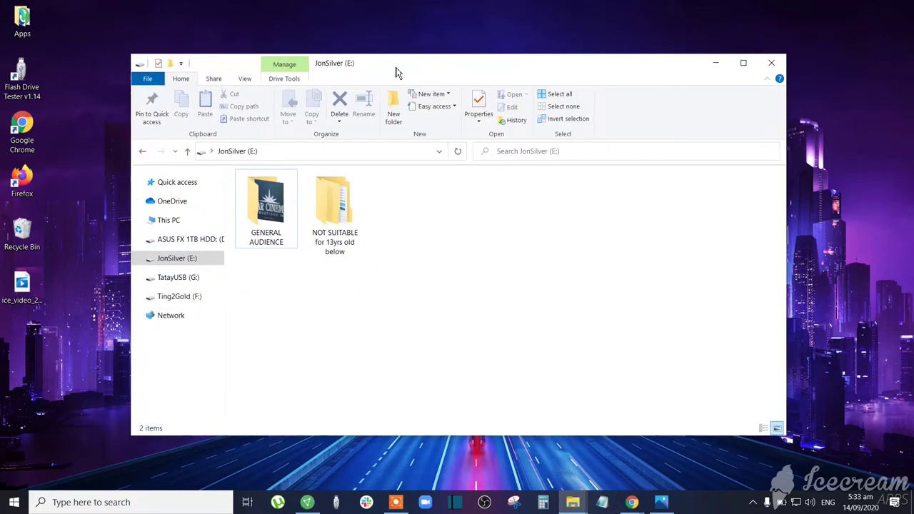
{"action": "left_click", "coordinate": [179, 261]}
{"action": "right_click", "coordinate": [181, 260]}
{"action": "left_click", "coordinate": [221, 481]}
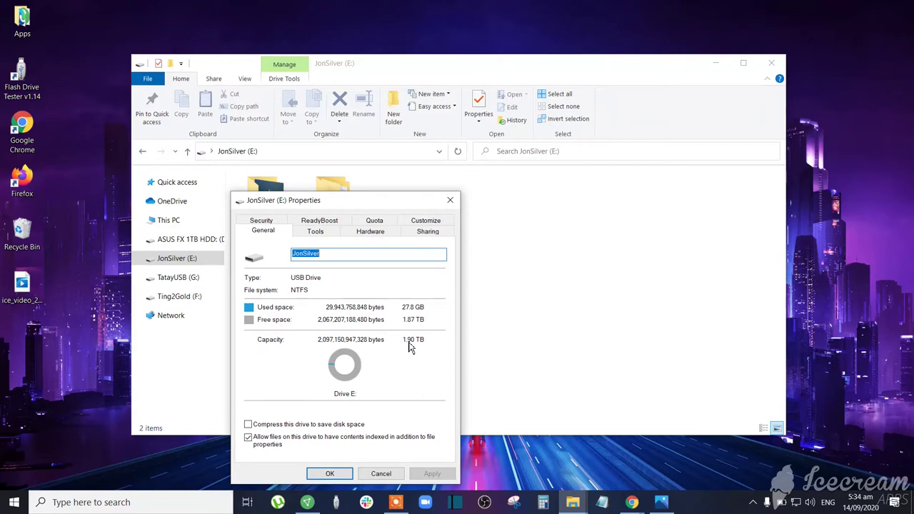
{"action": "left_click", "coordinate": [450, 199]}
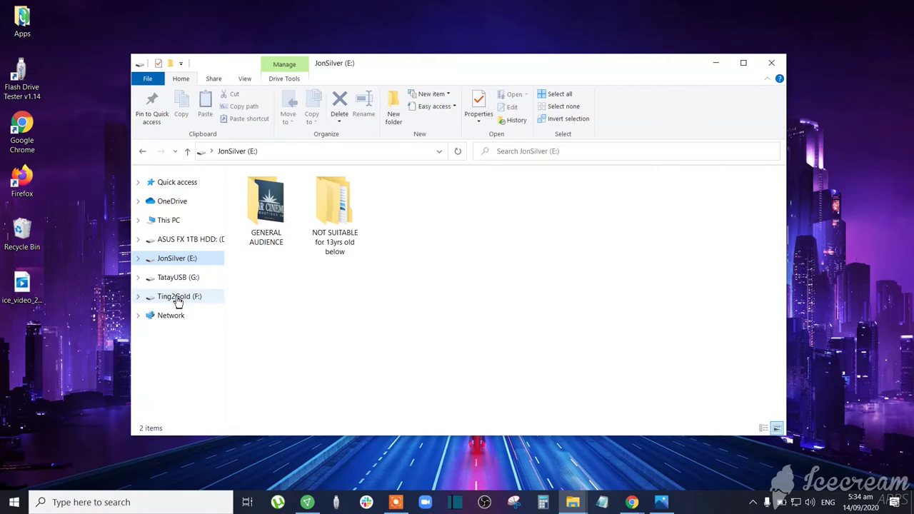
Check the used space, free space and capacity of the Ting2Gold (F:) drive in its properties.
{"action": "right_click", "coordinate": [178, 297]}
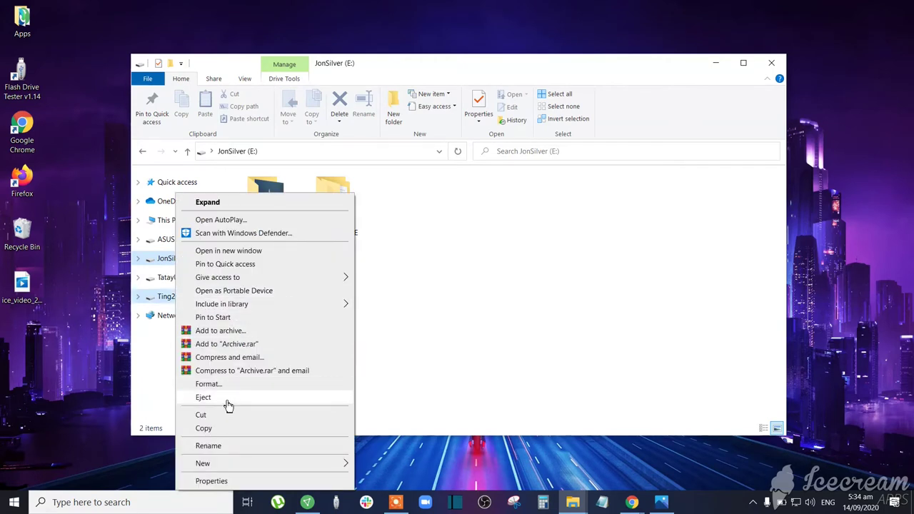
{"action": "left_click", "coordinate": [227, 480]}
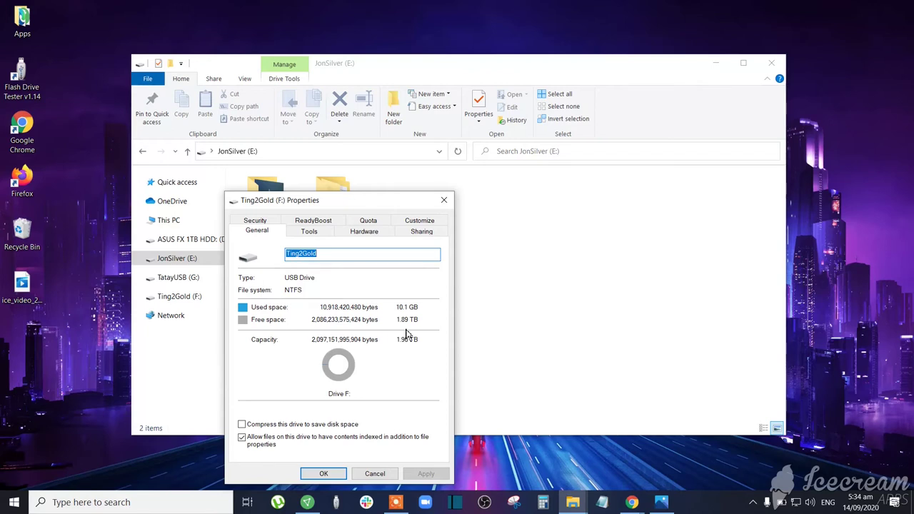
{"action": "left_click", "coordinate": [443, 199]}
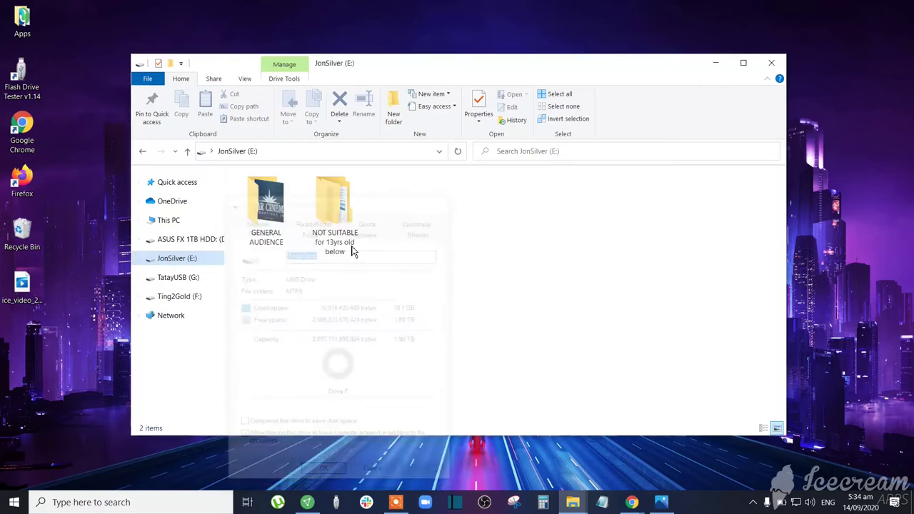
Open the TatayUSB (G:) drive and check its file system, used space and capacity in its properties.
{"action": "left_click", "coordinate": [180, 281]}
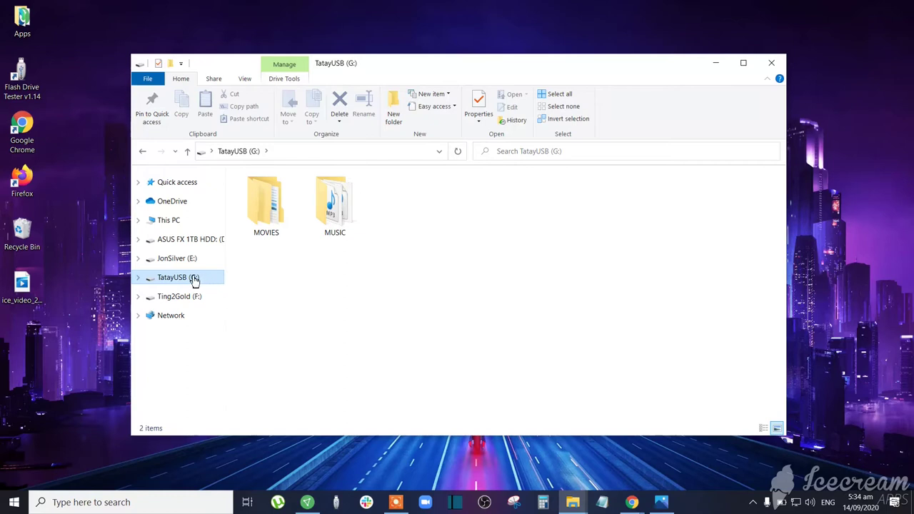
{"action": "right_click", "coordinate": [192, 279]}
{"action": "left_click", "coordinate": [240, 483]}
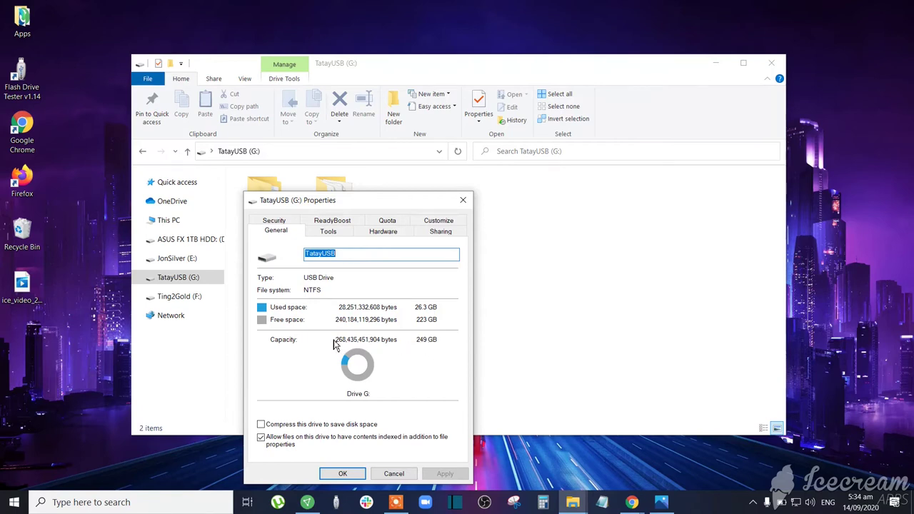
{"action": "left_click", "coordinate": [464, 201]}
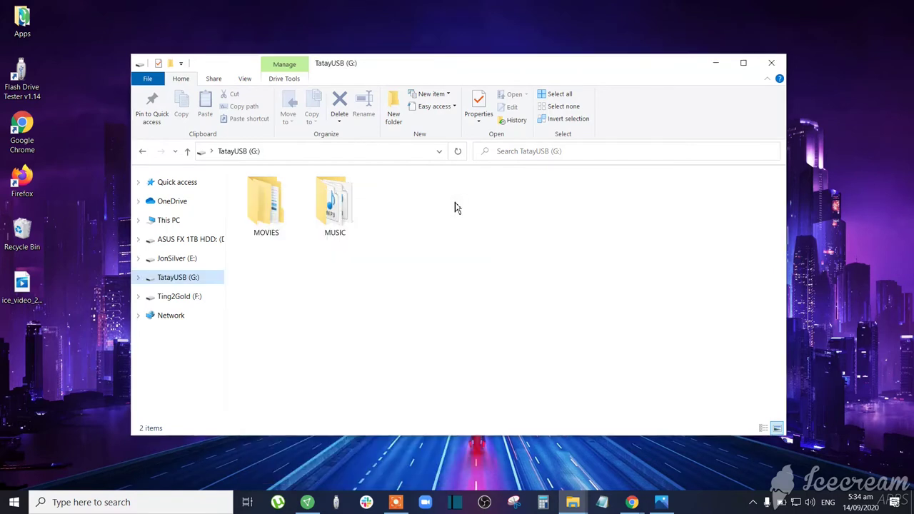
Look at the contents of the JonSilver (E:), TatayUSB (G:) and Ting2Gold (F:) drives in turn.
{"action": "left_click", "coordinate": [190, 266]}
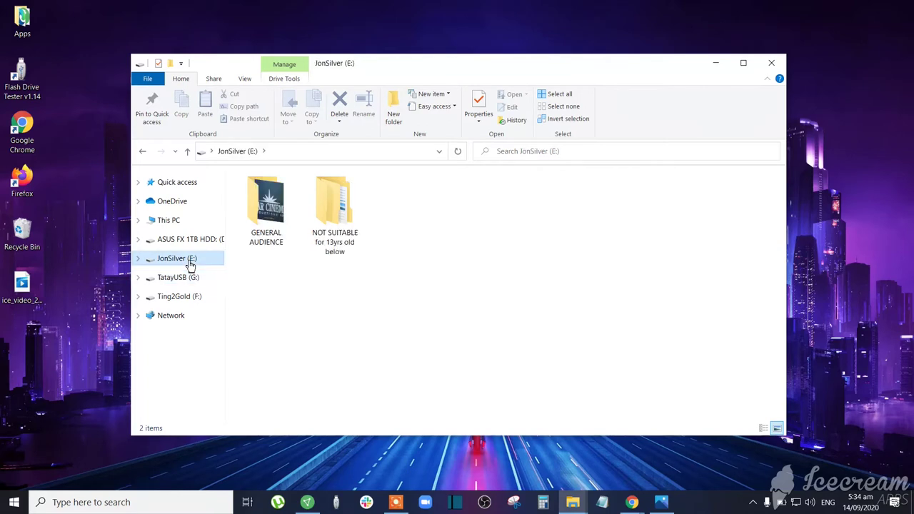
{"action": "left_click", "coordinate": [187, 282]}
{"action": "left_click", "coordinate": [185, 300]}
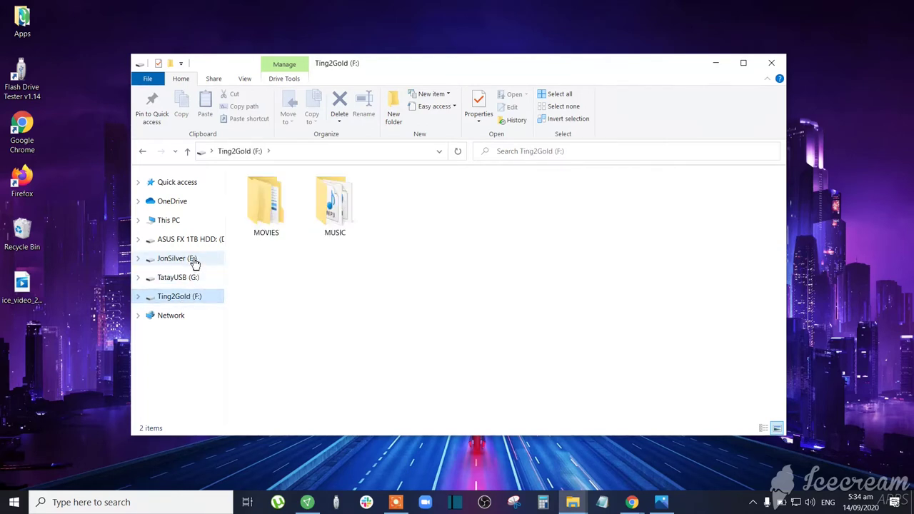
Switch to the Shopee purchase list in Chrome, review the HP 2TB and Kingston flash drive return/refund orders, and minimize the browser.
{"action": "mouse_move", "coordinate": [632, 502]}
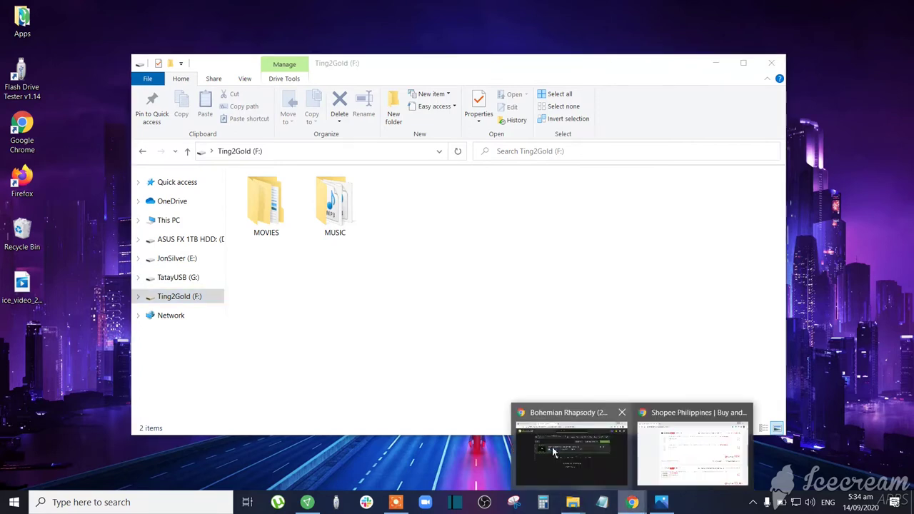
{"action": "left_click", "coordinate": [693, 450]}
{"action": "scroll", "coordinate": [453, 284], "scroll_direction": "up", "scroll_amount": 1}
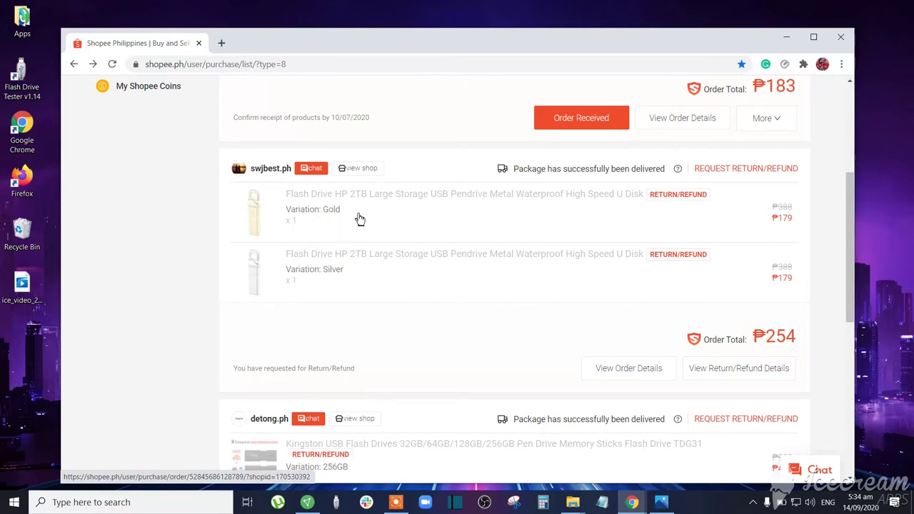
{"action": "scroll", "coordinate": [357, 321], "scroll_direction": "down", "scroll_amount": 2}
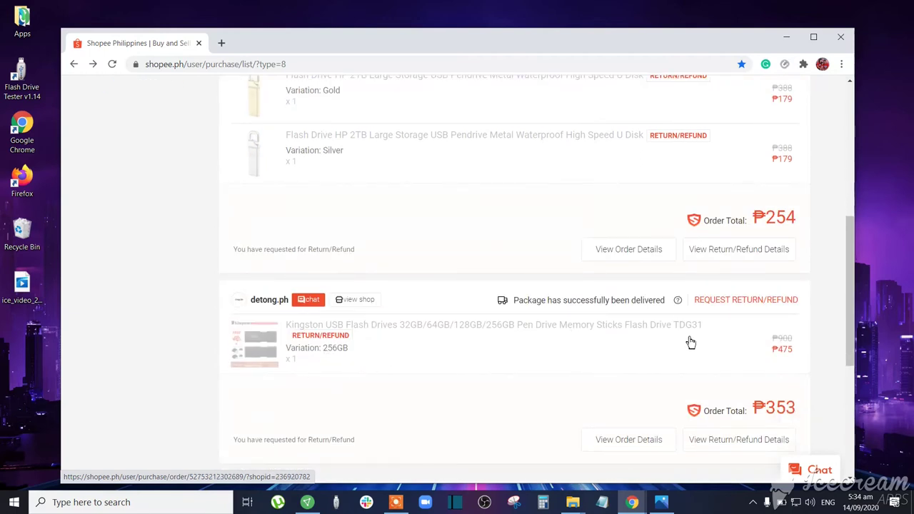
{"action": "scroll", "coordinate": [743, 353], "scroll_direction": "up", "scroll_amount": 1}
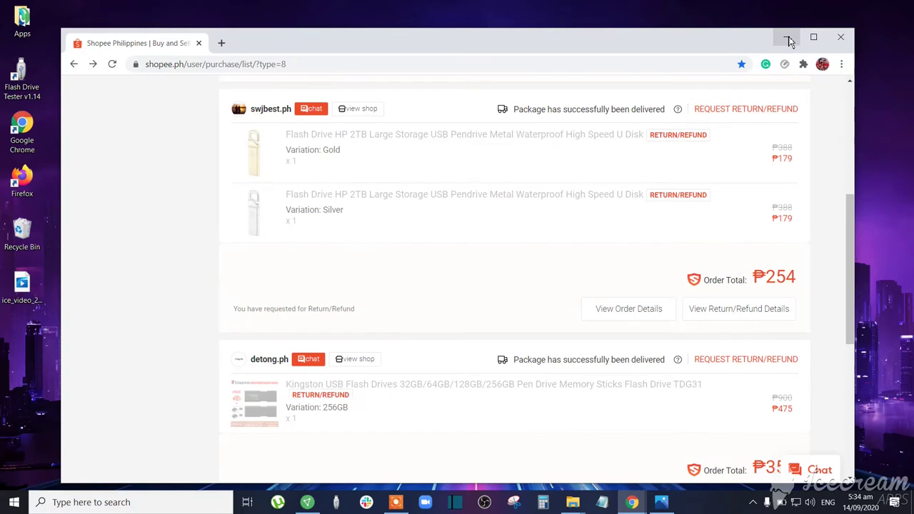
{"action": "left_click", "coordinate": [790, 42]}
Return to the File Explorer window and open the 2TB folder inside USB Dispute Refund in Documents.
{"action": "mouse_move", "coordinate": [575, 508]}
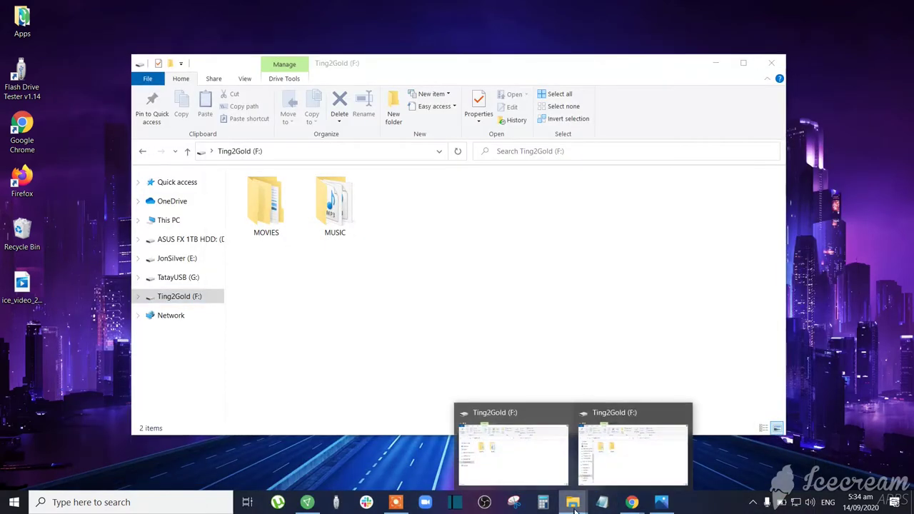
{"action": "left_click", "coordinate": [528, 464]}
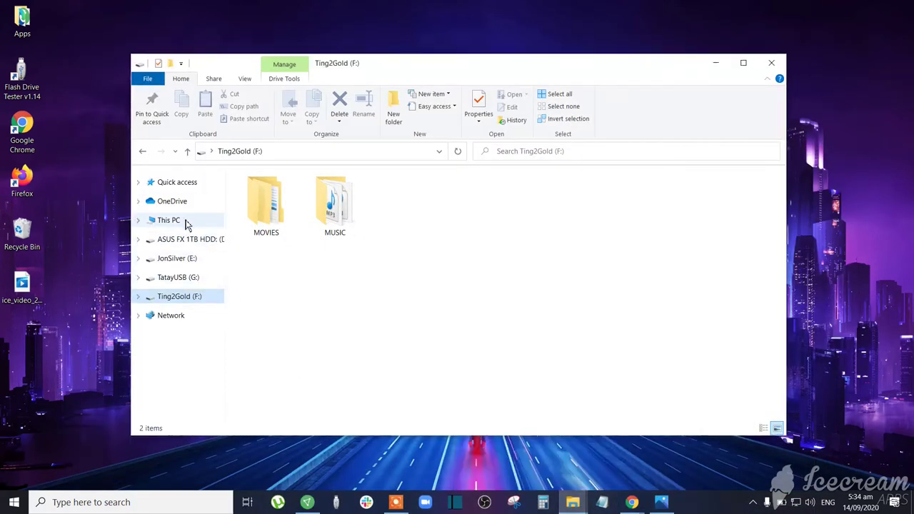
{"action": "left_click", "coordinate": [140, 221]}
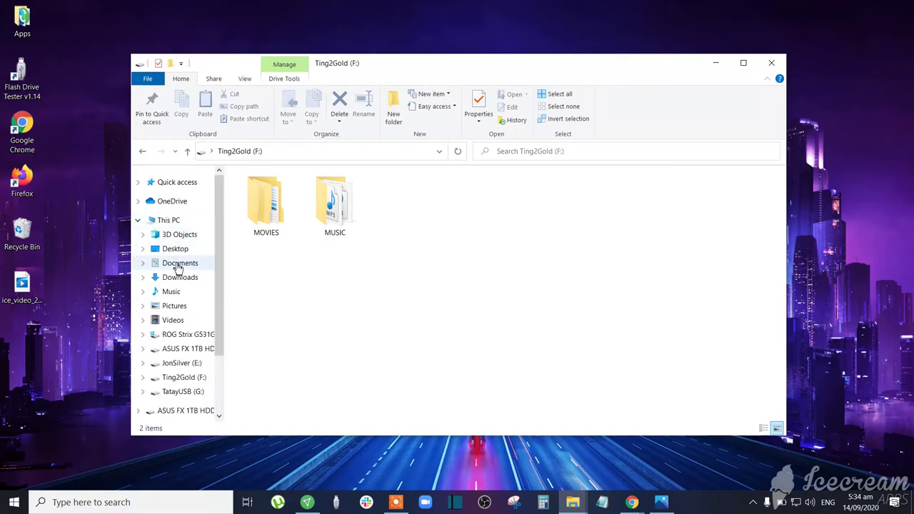
{"action": "left_click", "coordinate": [170, 264]}
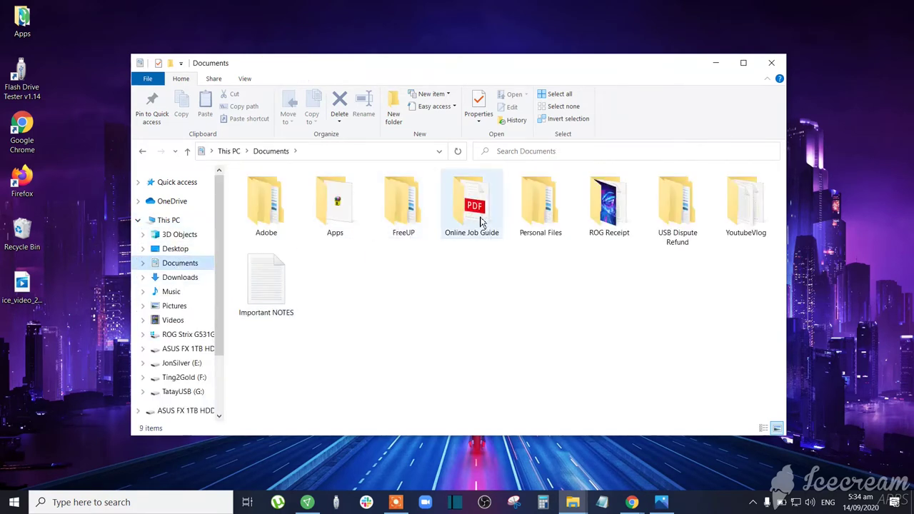
{"action": "double_click", "coordinate": [688, 234]}
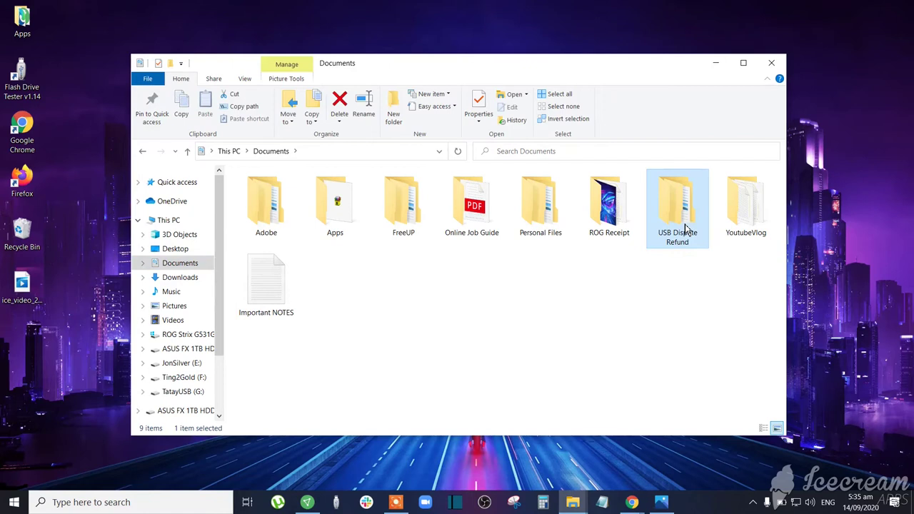
{"action": "double_click", "coordinate": [264, 208]}
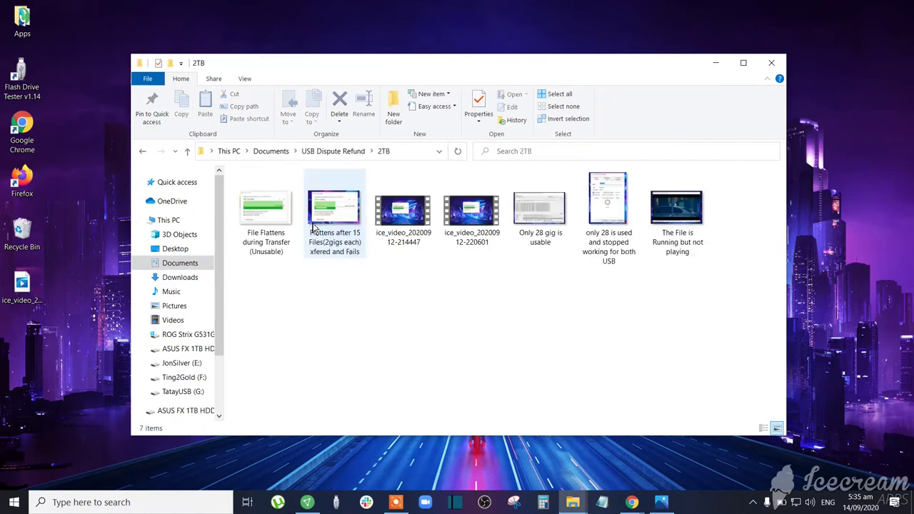
{"action": "double_click", "coordinate": [268, 211]}
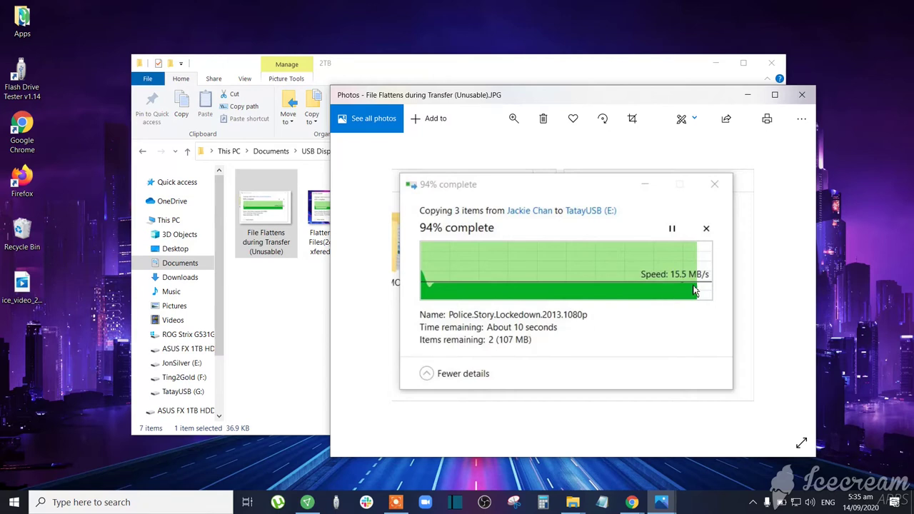
{"action": "double_click", "coordinate": [325, 261]}
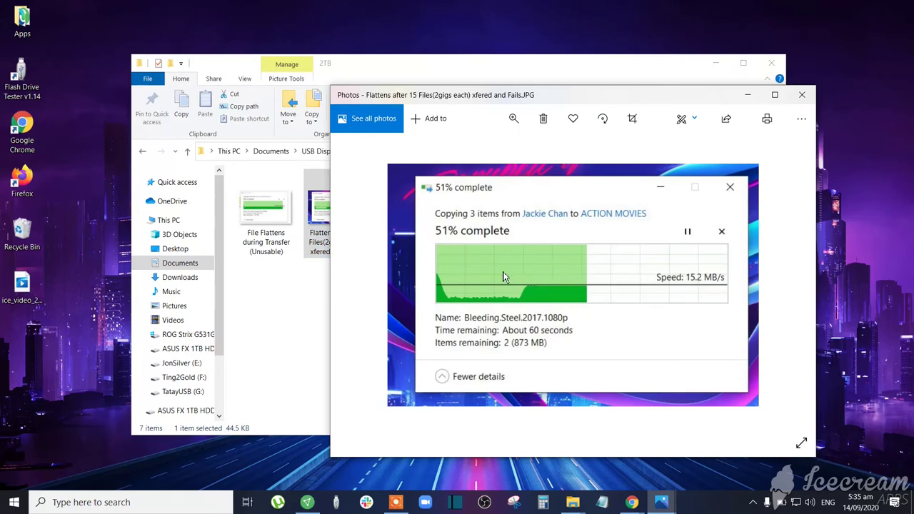
{"action": "left_click", "coordinate": [282, 296]}
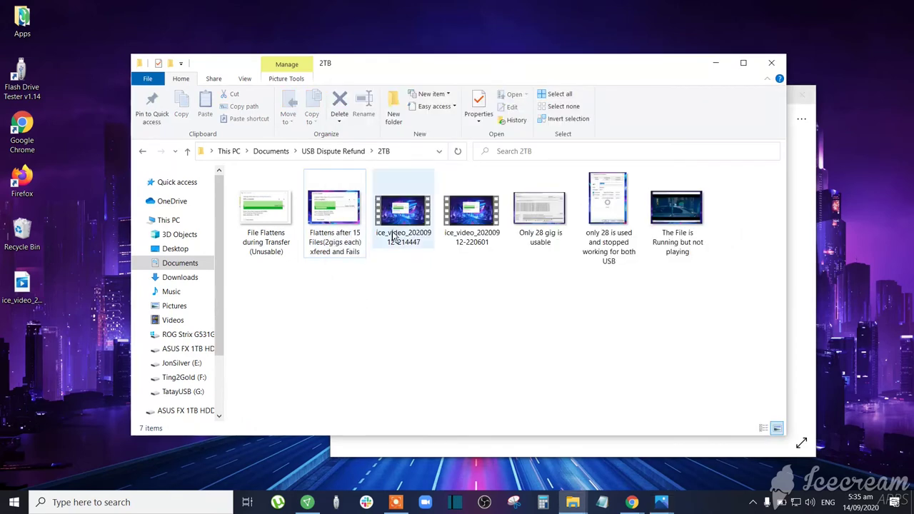
{"action": "double_click", "coordinate": [396, 230]}
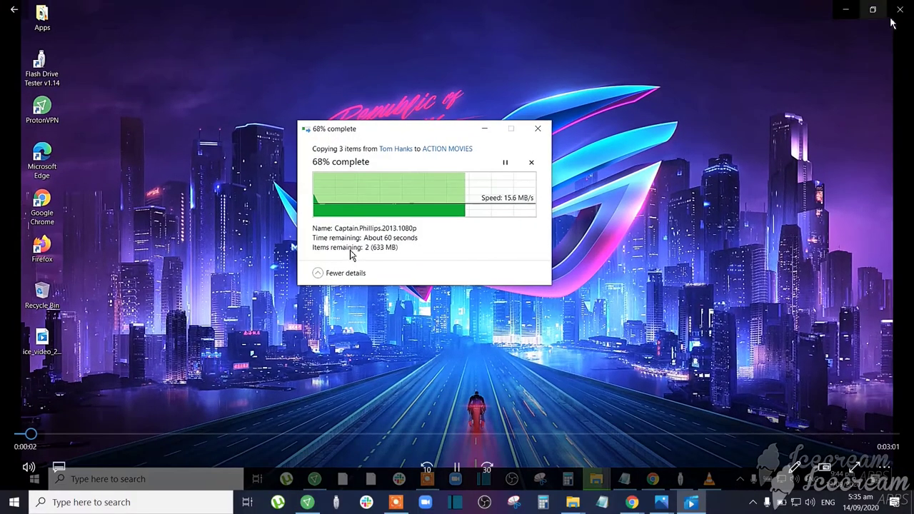
{"action": "left_click", "coordinate": [897, 10]}
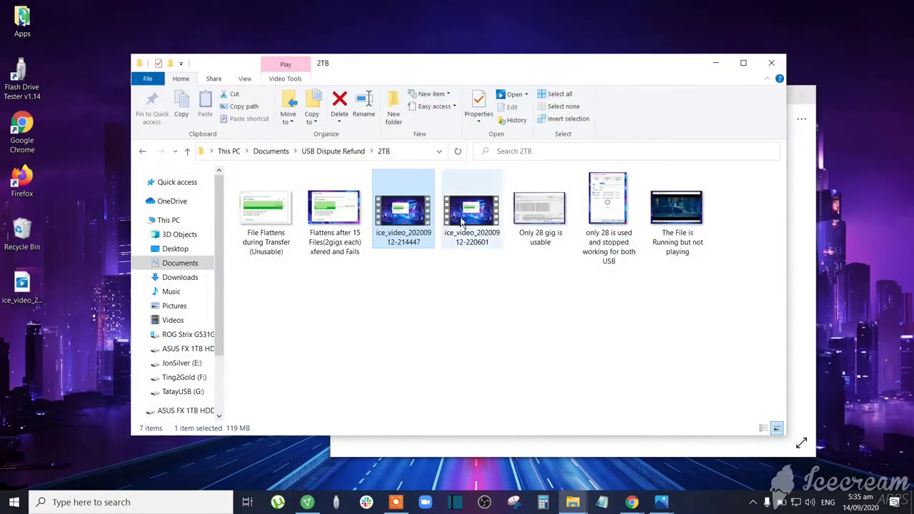
View the "only 28 is used and stopped working for both USB" and "The File is Running but not playing" images, closing each one.
{"action": "double_click", "coordinate": [610, 219]}
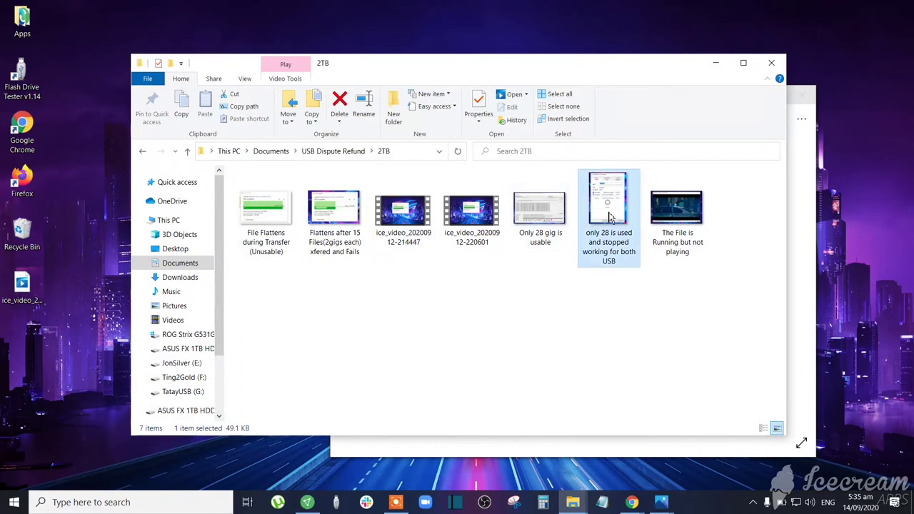
{"action": "left_click", "coordinate": [799, 95]}
{"action": "left_click", "coordinate": [688, 220]}
{"action": "double_click", "coordinate": [689, 219]}
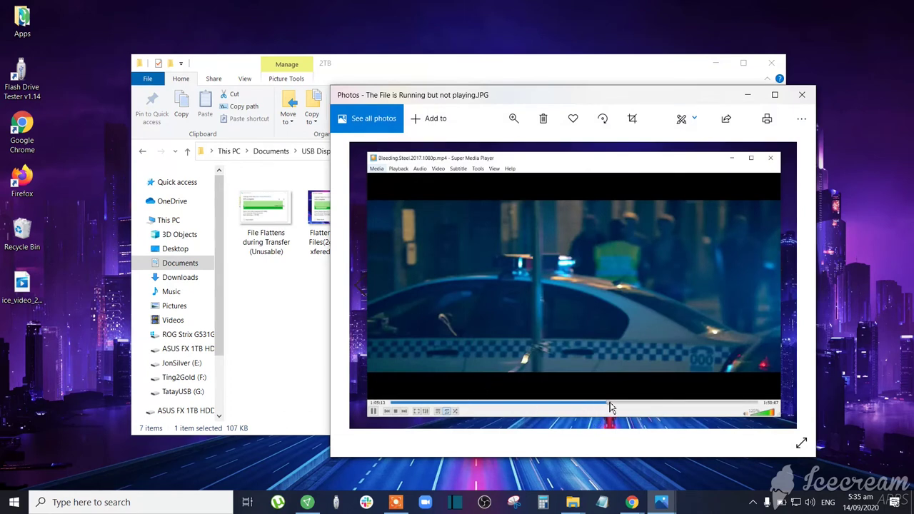
{"action": "left_click", "coordinate": [801, 95]}
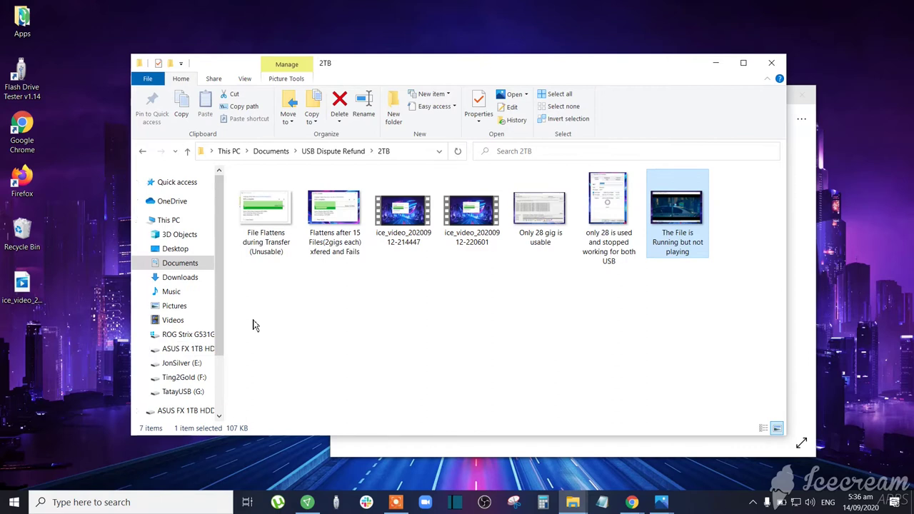
Open the TatayUSB (G:) drive, recheck its used and free space in its properties, and close them.
{"action": "left_click", "coordinate": [187, 392]}
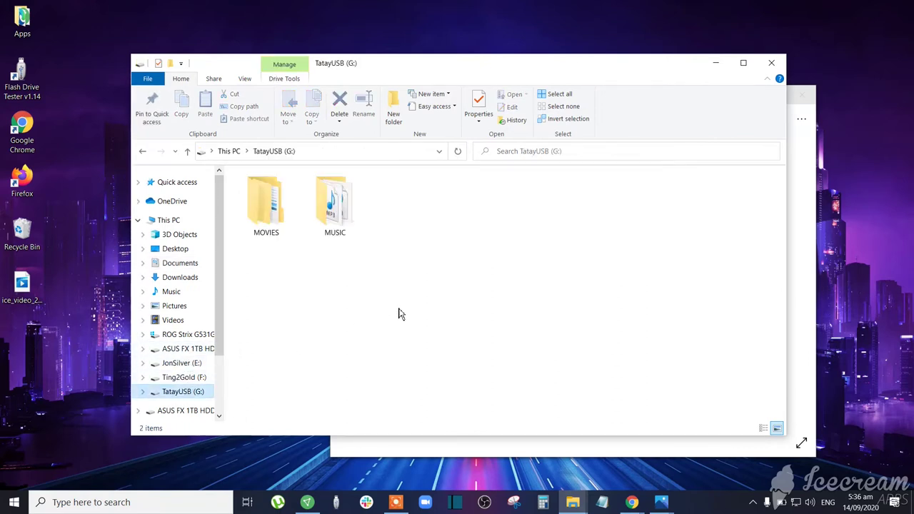
{"action": "left_click", "coordinate": [267, 214]}
{"action": "right_click", "coordinate": [203, 394]}
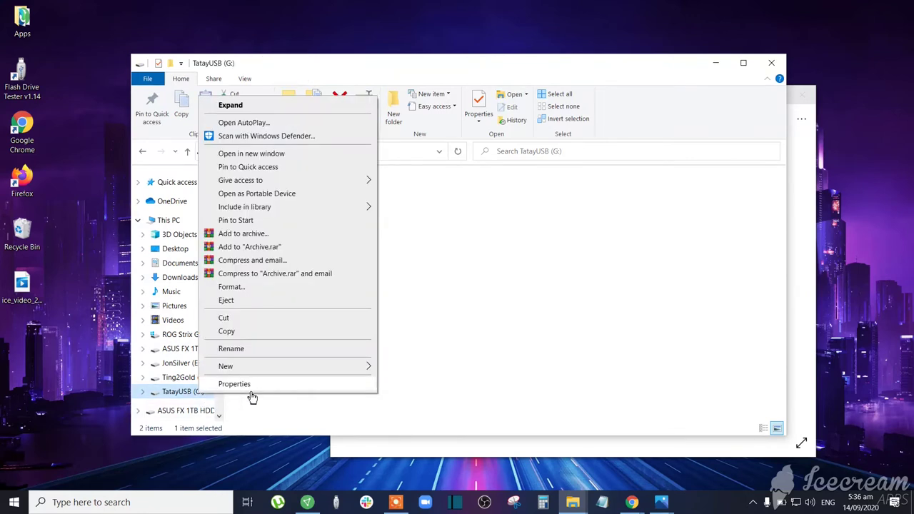
{"action": "left_click", "coordinate": [242, 385]}
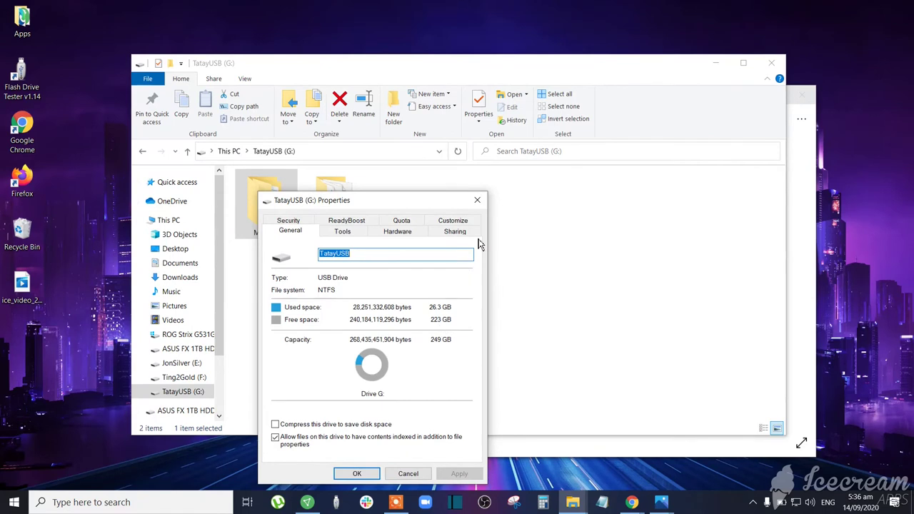
{"action": "left_click", "coordinate": [477, 200]}
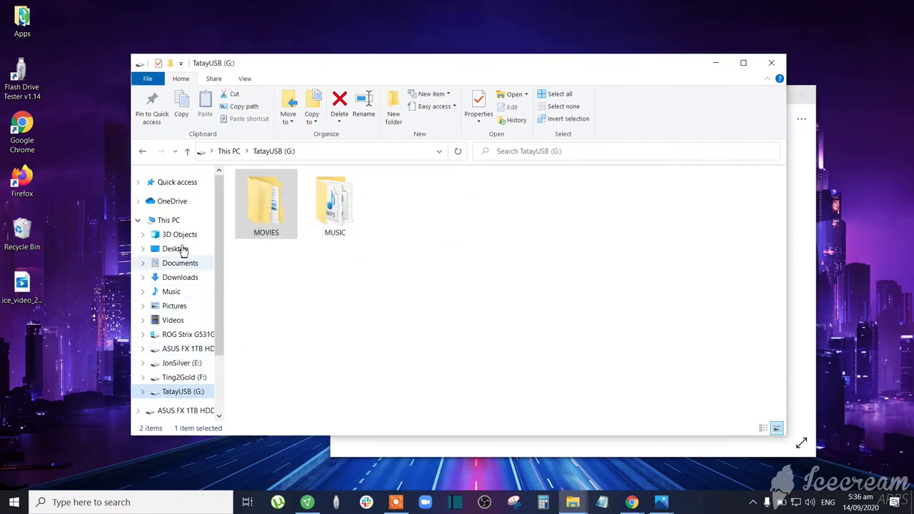
Look through the MOVIES folder on the ASUS FX 1TB HDD (D:) and the contents of the JonSilver (E:) drive.
{"action": "left_click", "coordinate": [176, 348]}
{"action": "left_click", "coordinate": [329, 207]}
{"action": "double_click", "coordinate": [329, 207]}
{"action": "left_click", "coordinate": [272, 214]}
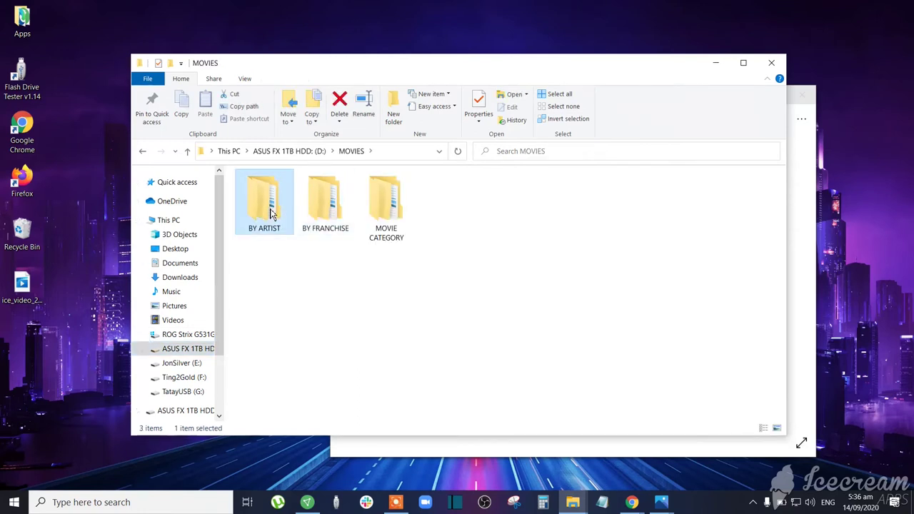
{"action": "left_click", "coordinate": [181, 364]}
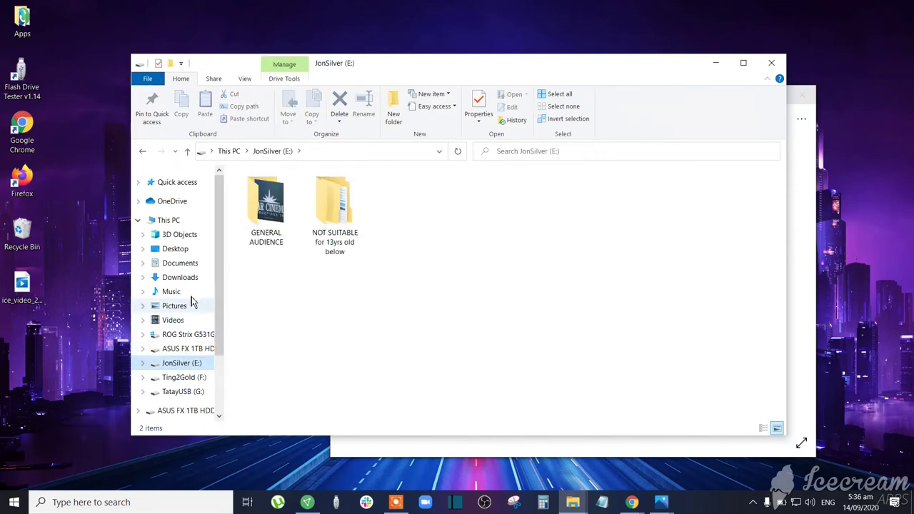
Copy the MLTR MP3 from the MUSIC folder on Ting2Gold (F:) into the MUSIC folder on TatayUSB (G:).
{"action": "left_click", "coordinate": [184, 376]}
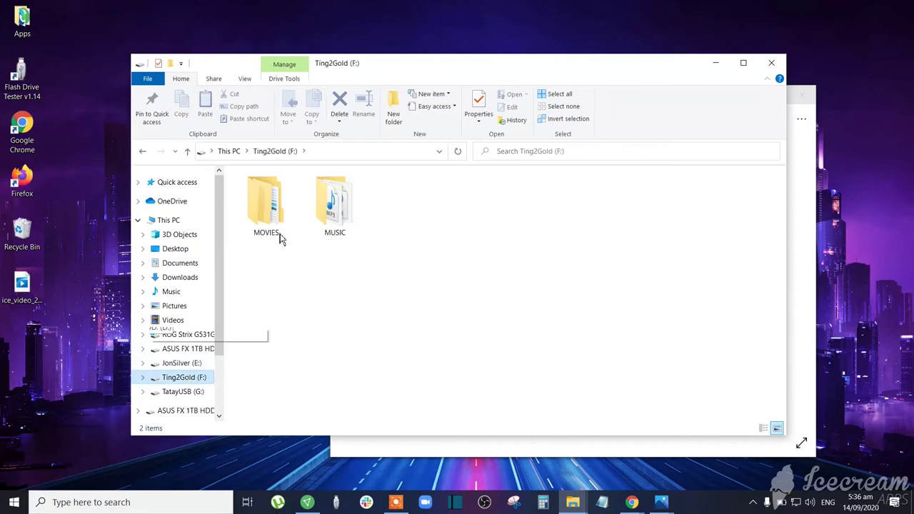
{"action": "double_click", "coordinate": [335, 206]}
{"action": "left_click", "coordinate": [335, 207]}
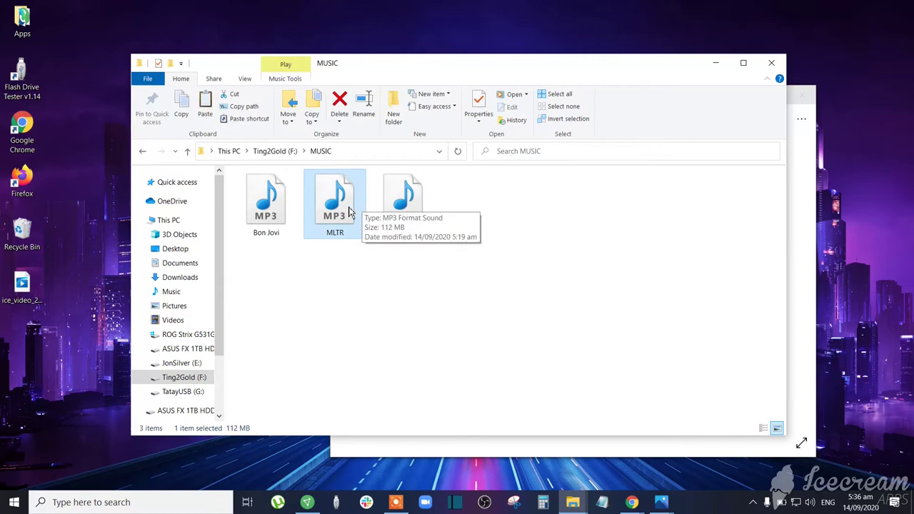
{"action": "left_click", "coordinate": [191, 394]}
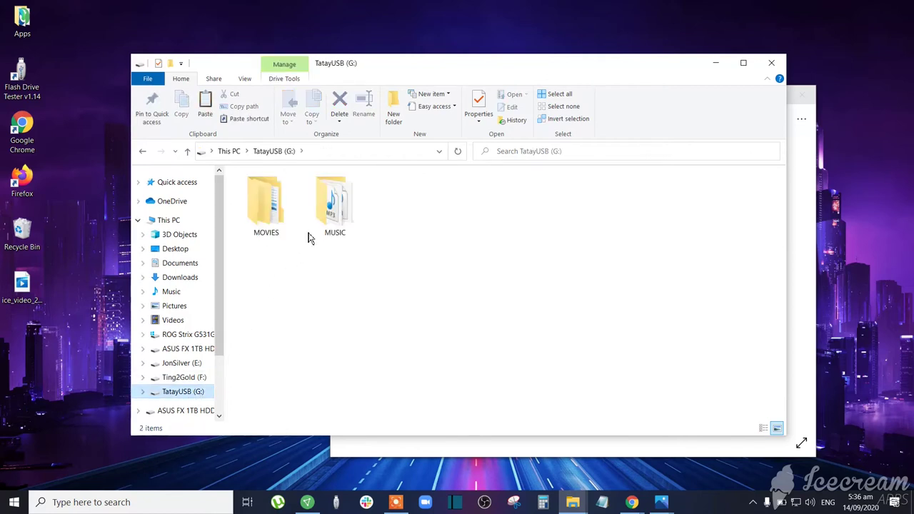
{"action": "left_click", "coordinate": [337, 215]}
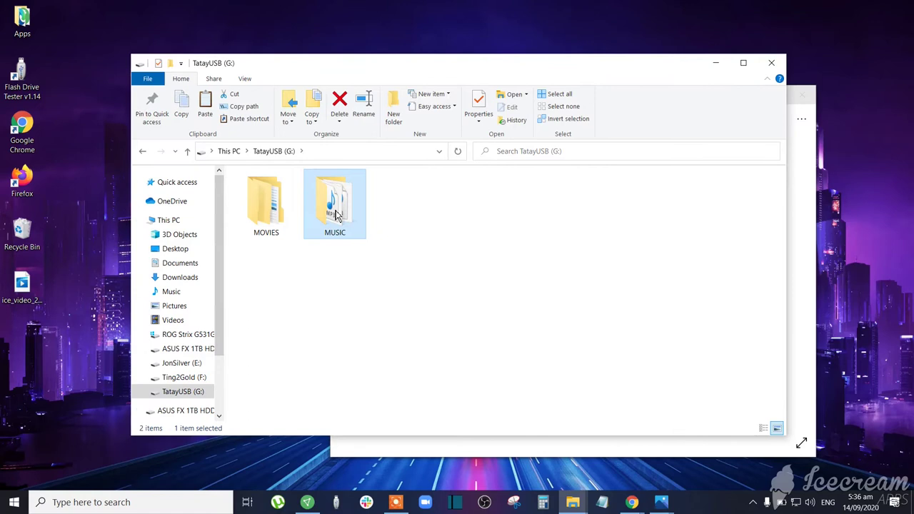
{"action": "double_click", "coordinate": [337, 216]}
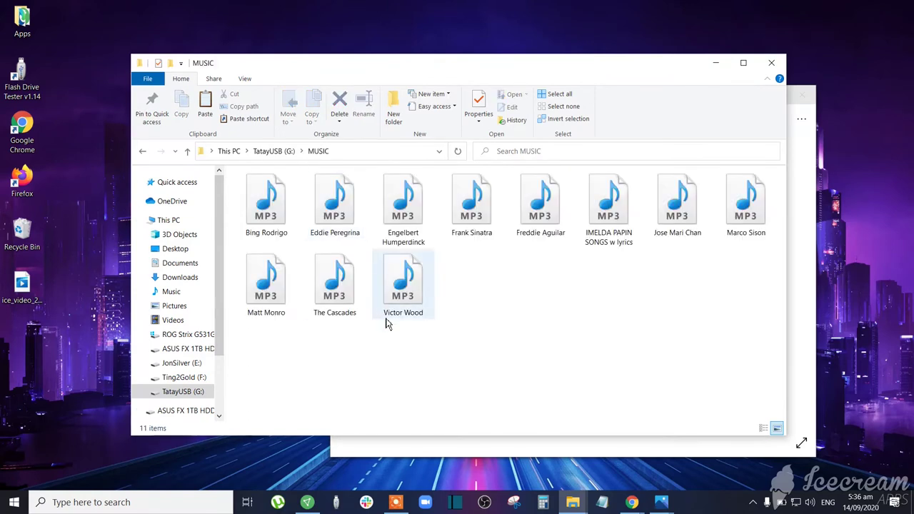
{"action": "key", "text": "ctrl+v"}
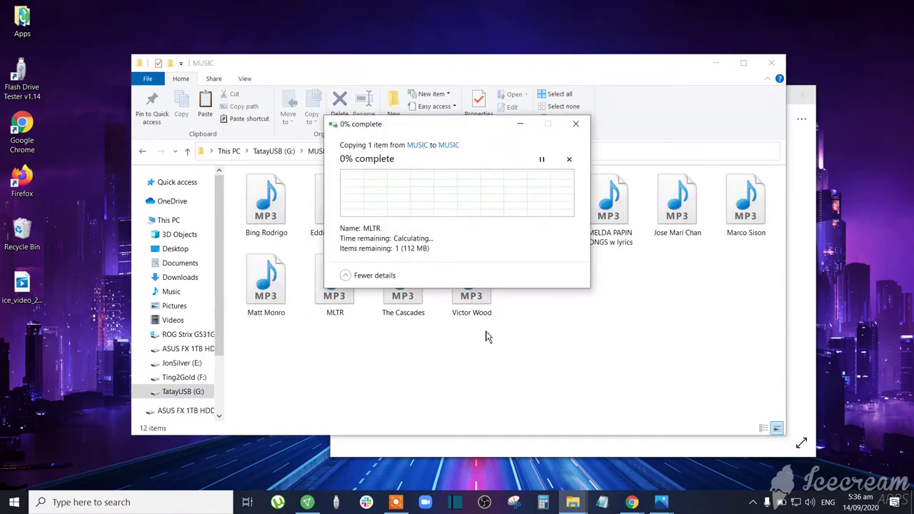
Minimize the MUSIC folder, compare the copy's speed graph with the "File Flattens during Transfer (Unusable)" image, and minimize the photo viewer.
{"action": "left_click", "coordinate": [715, 63]}
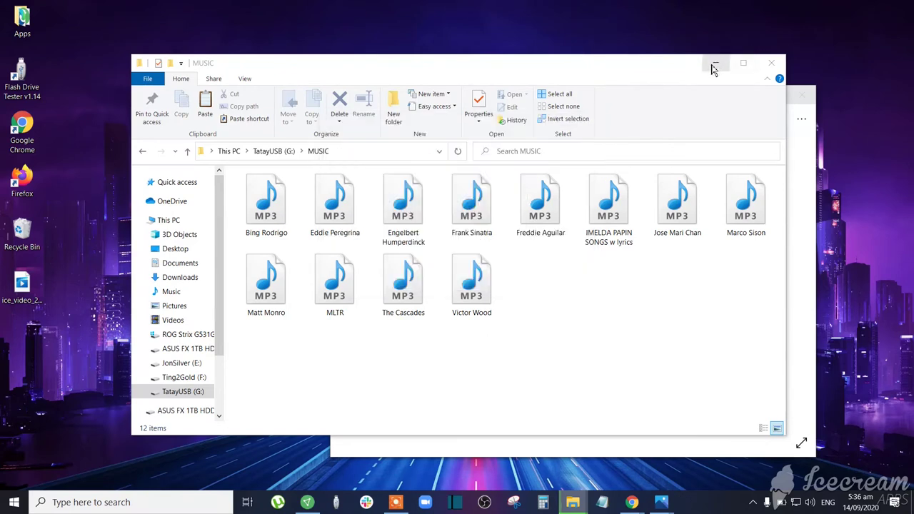
{"action": "left_click", "coordinate": [726, 116]}
{"action": "key", "text": "Right"}
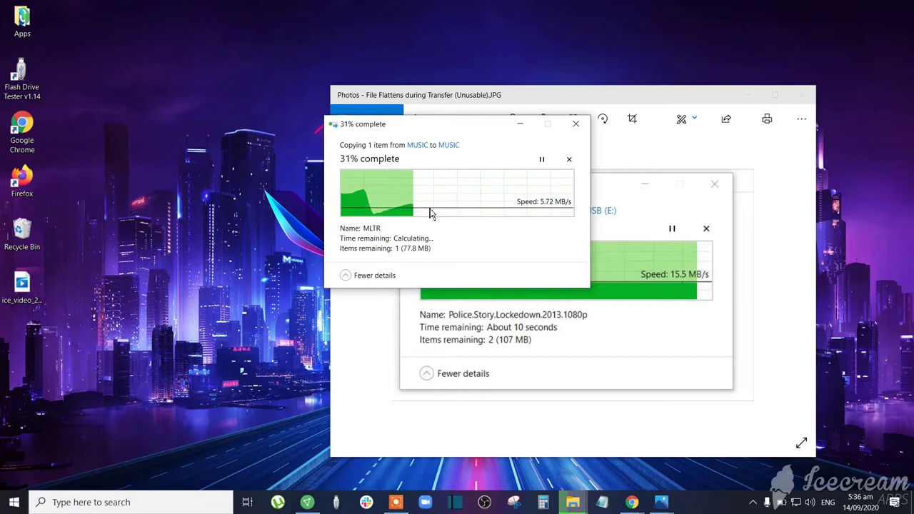
{"action": "left_click", "coordinate": [748, 95]}
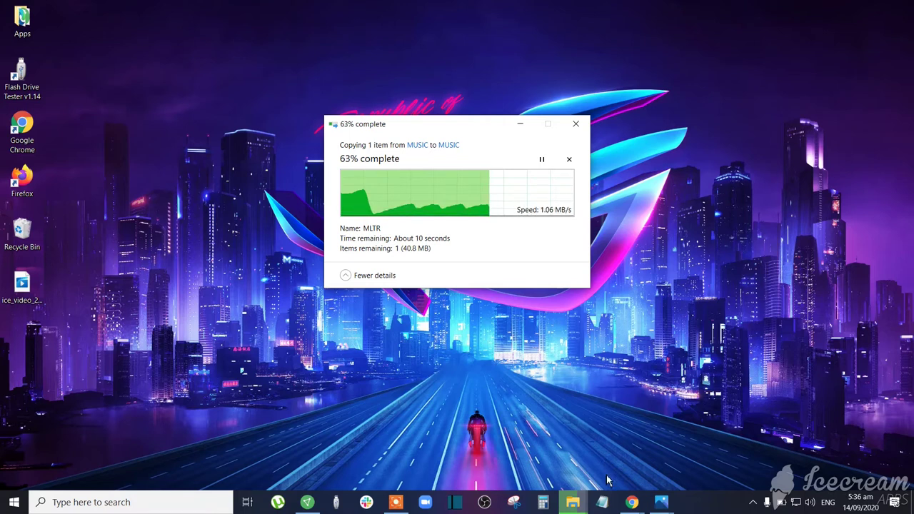
Copy the Salt movie folder from MOVIES > BY ARTIST > Angelina Jolie on the ASUS FX 1TB HDD (D:) to TatayUSB (G:).
{"action": "left_click", "coordinate": [572, 502]}
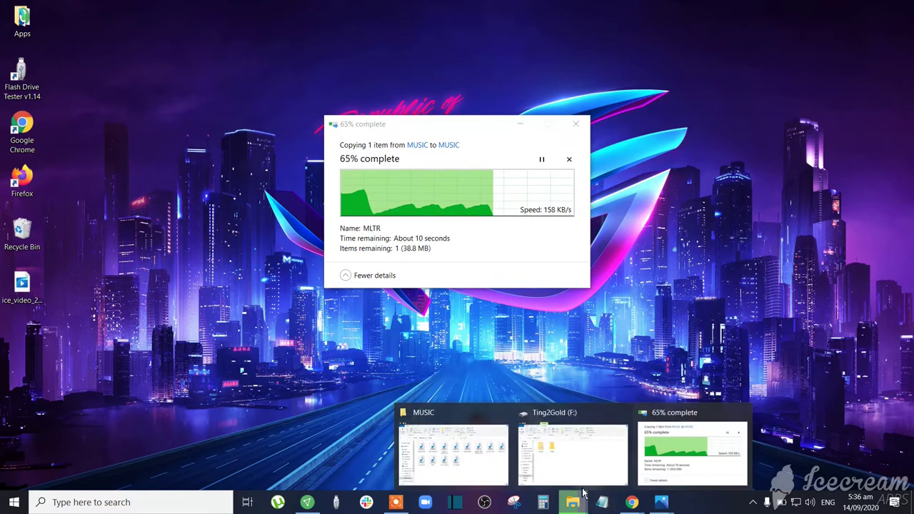
{"action": "left_click", "coordinate": [497, 468]}
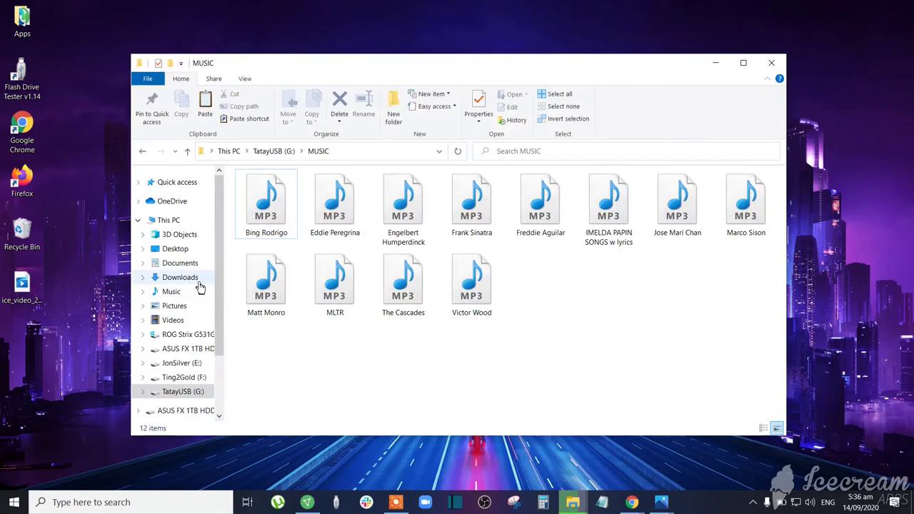
{"action": "left_click", "coordinate": [185, 347]}
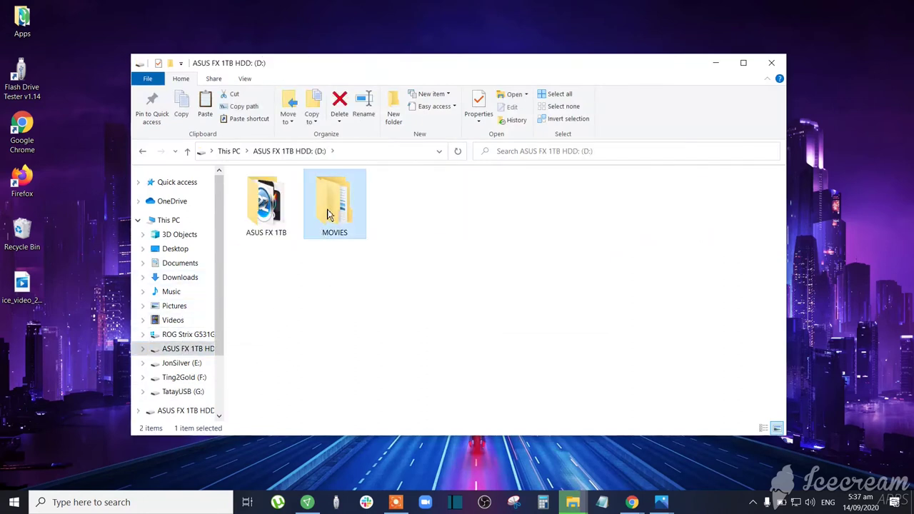
{"action": "double_click", "coordinate": [329, 203]}
{"action": "double_click", "coordinate": [266, 217]}
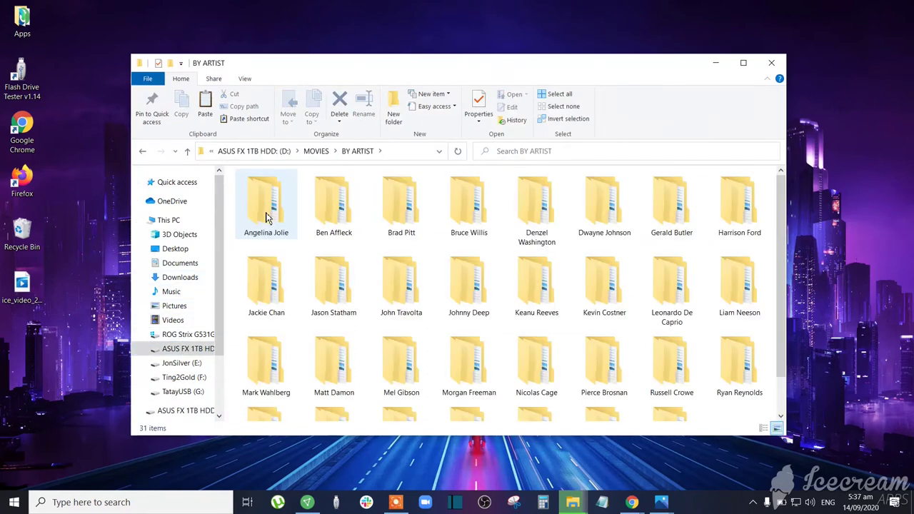
{"action": "double_click", "coordinate": [266, 217]}
{"action": "left_click", "coordinate": [348, 212]}
{"action": "left_click_drag", "start_coordinate": [348, 211], "coordinate": [287, 225]}
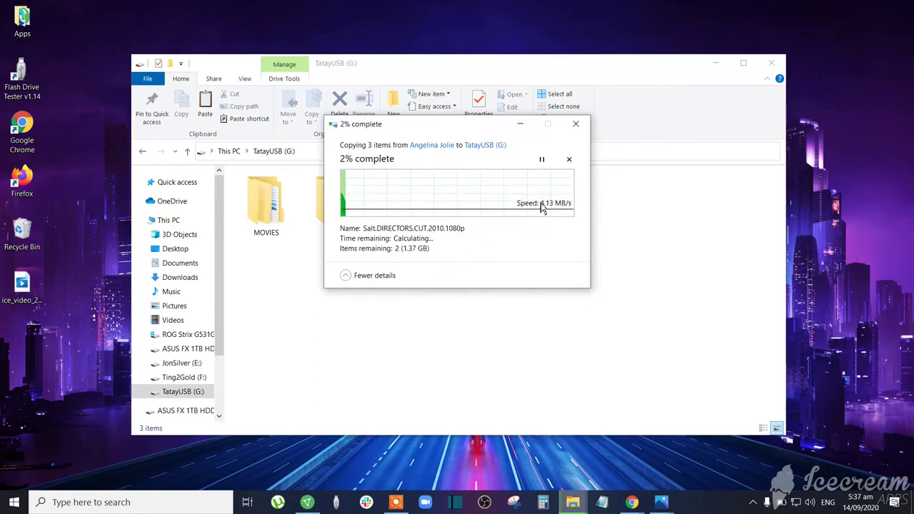
Minimize the TatayUSB (G:) window and monitor the movie copy's progress and speed graph.
{"action": "left_click", "coordinate": [715, 63]}
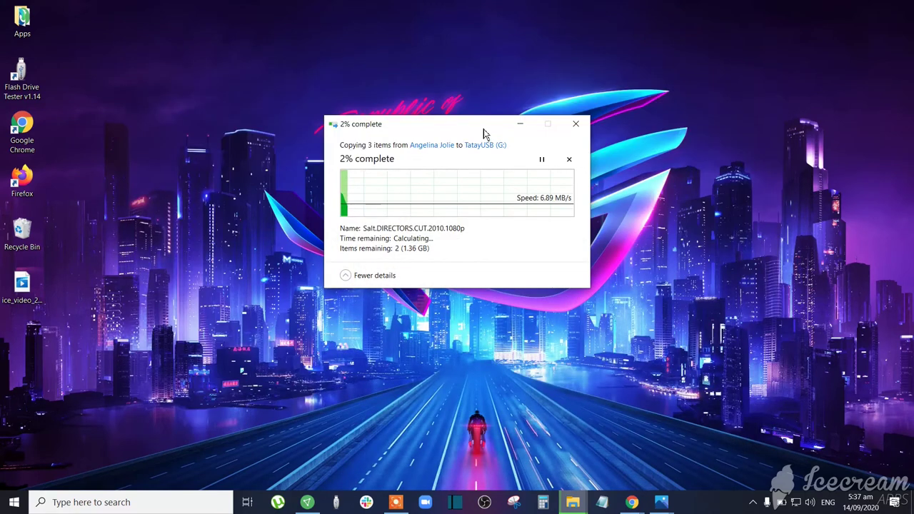
{"action": "left_click_drag", "start_coordinate": [483, 133], "coordinate": [445, 148]}
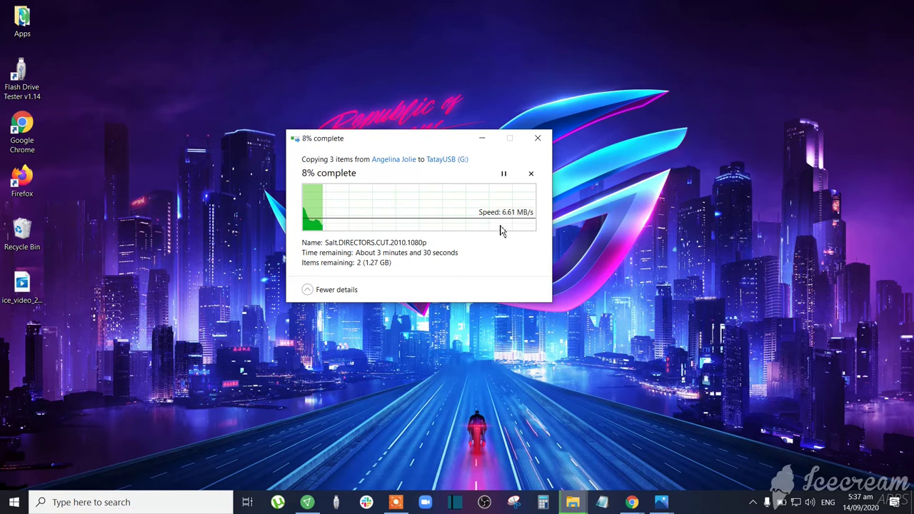
{"action": "left_click_drag", "start_coordinate": [460, 138], "coordinate": [441, 157]}
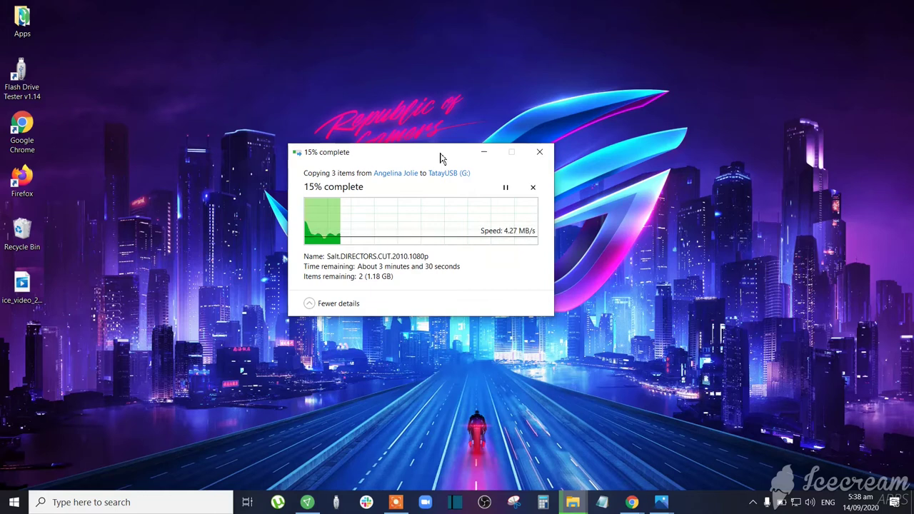
{"action": "left_click_drag", "start_coordinate": [440, 158], "coordinate": [438, 160]}
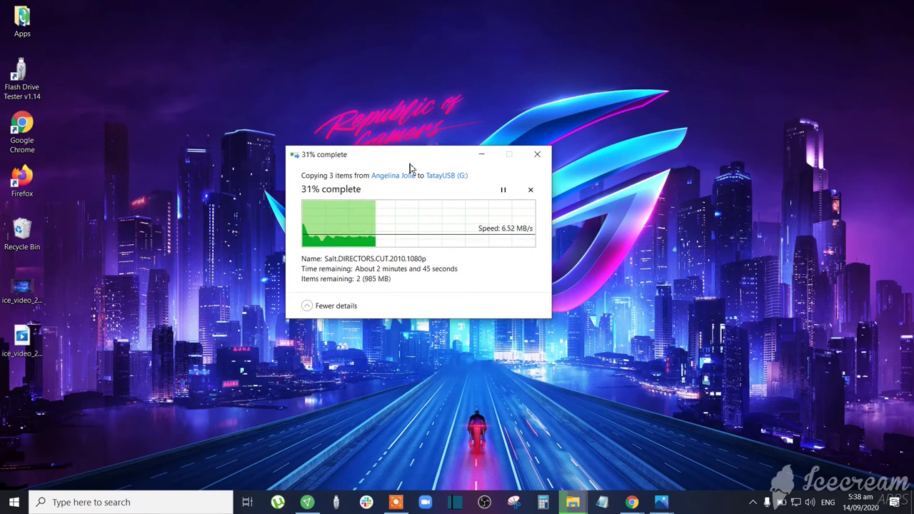
{"action": "left_click_drag", "start_coordinate": [409, 155], "coordinate": [415, 155]}
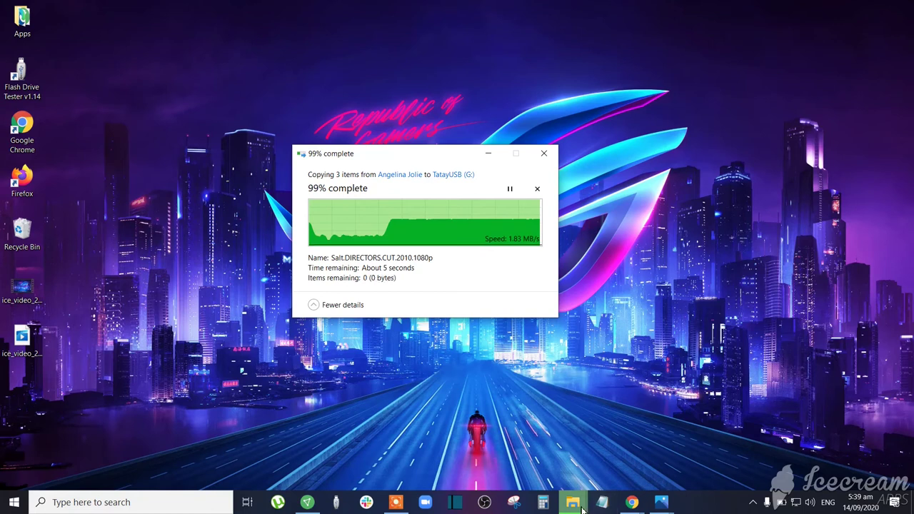
Open the copied Salt folder on TatayUSB (G:) and play its movie file with Super Media Player.
{"action": "mouse_move", "coordinate": [582, 506]}
{"action": "mouse_move", "coordinate": [579, 465]}
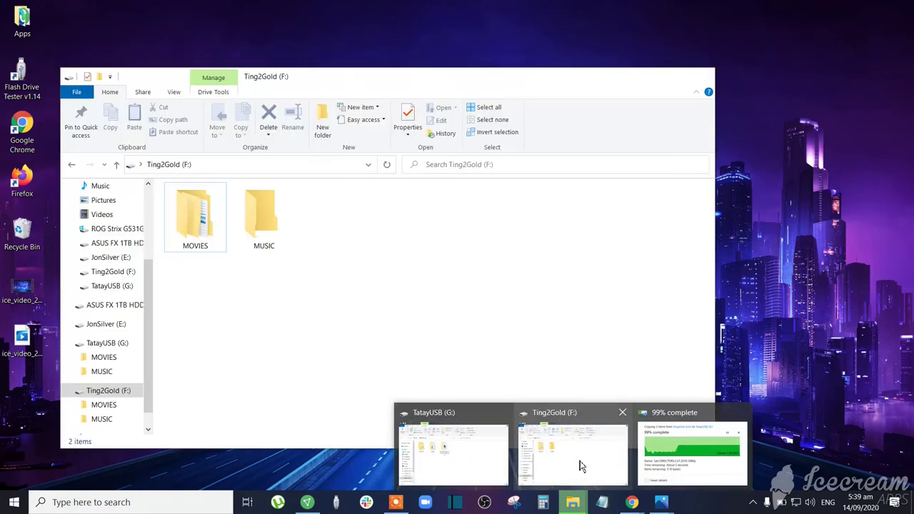
{"action": "left_click", "coordinate": [461, 457]}
{"action": "left_click", "coordinate": [391, 223]}
{"action": "left_click", "coordinate": [419, 193]}
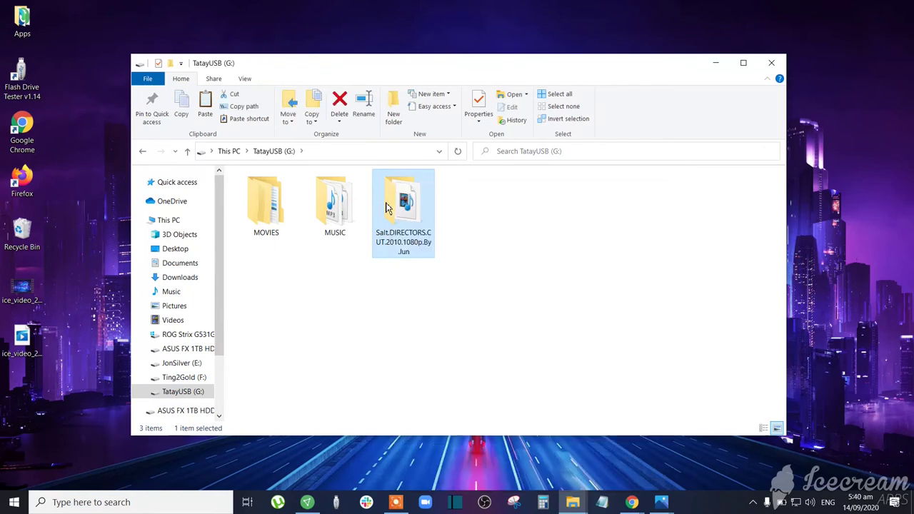
{"action": "left_click", "coordinate": [777, 429]}
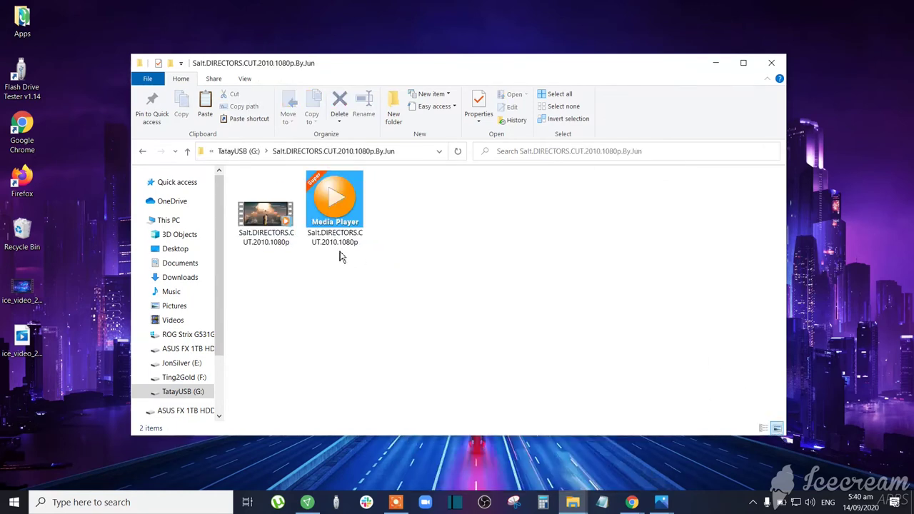
{"action": "right_click", "coordinate": [269, 216]}
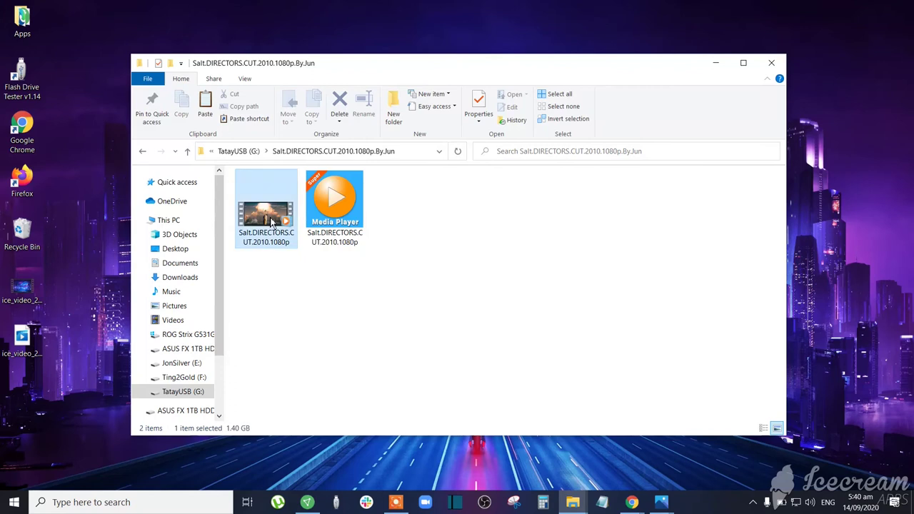
{"action": "mouse_move", "coordinate": [435, 320]}
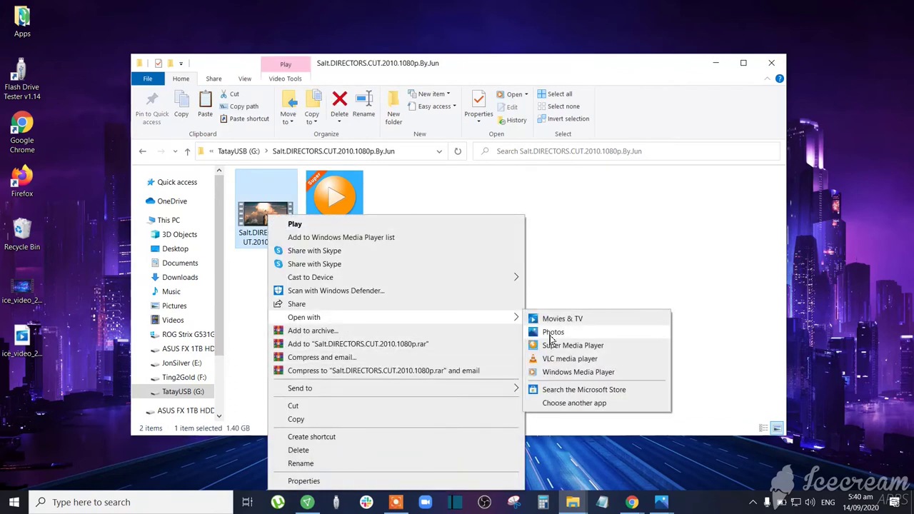
{"action": "left_click", "coordinate": [564, 346]}
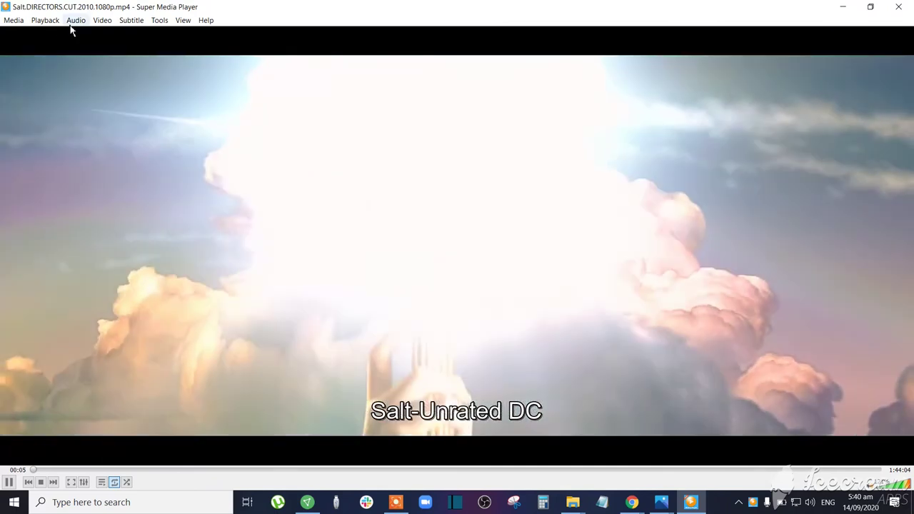
Set the player's audio device to Speakers (3- Realtek(R) Audio).
{"action": "left_click", "coordinate": [77, 21]}
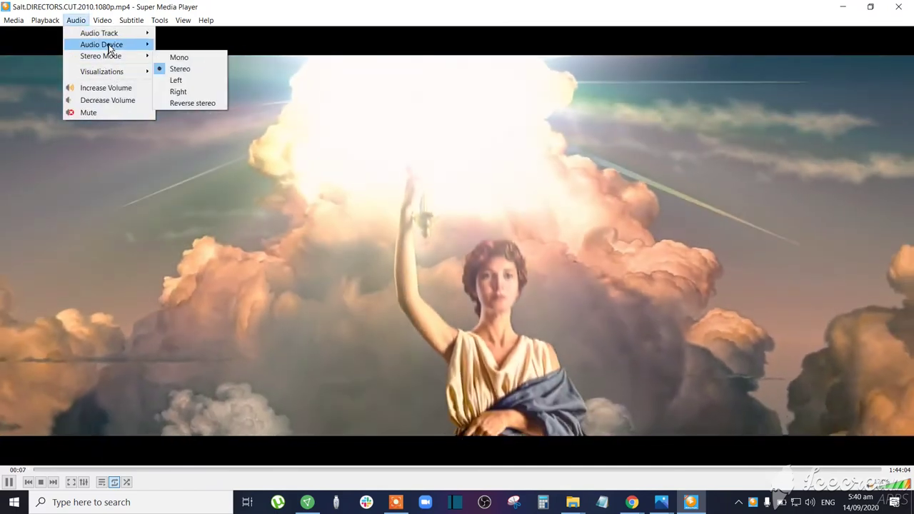
{"action": "mouse_move", "coordinate": [100, 44]}
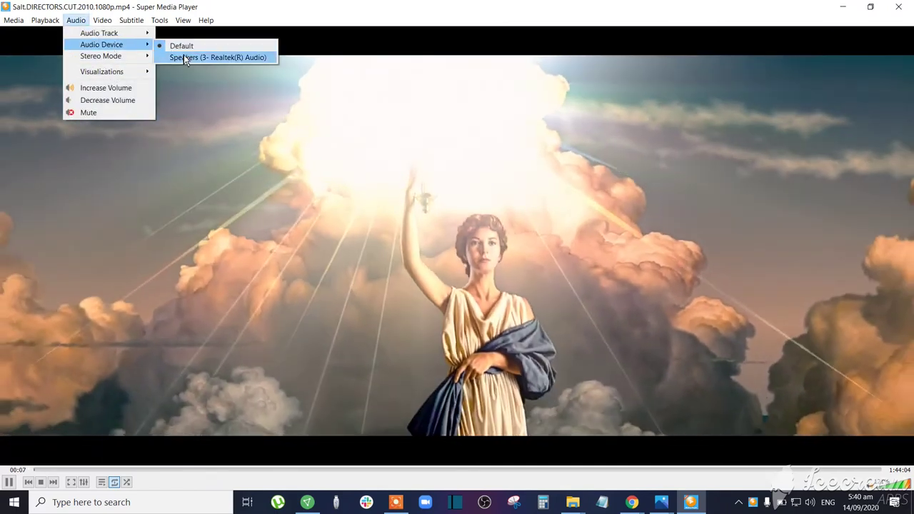
{"action": "left_click", "coordinate": [183, 57]}
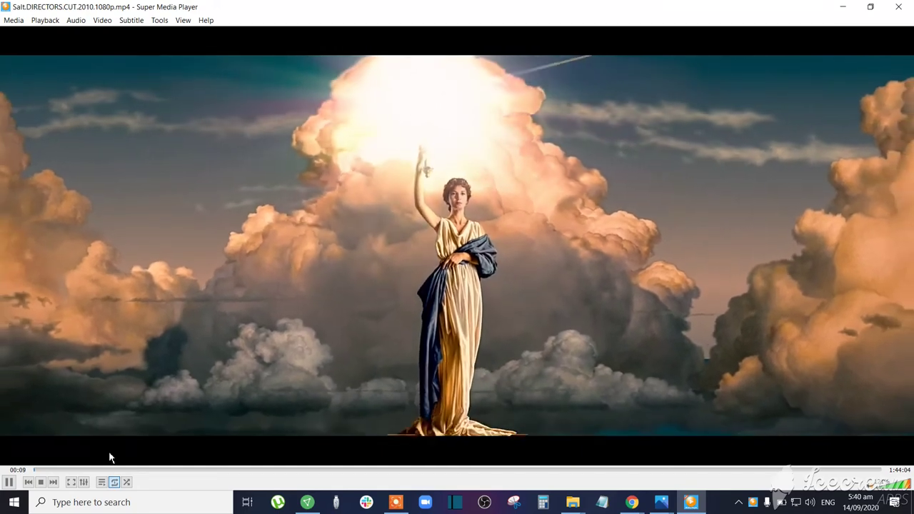
Check the copied movie's playback by skipping through its first third, from about 3:06 to about 31:26.
{"action": "left_click", "coordinate": [58, 469]}
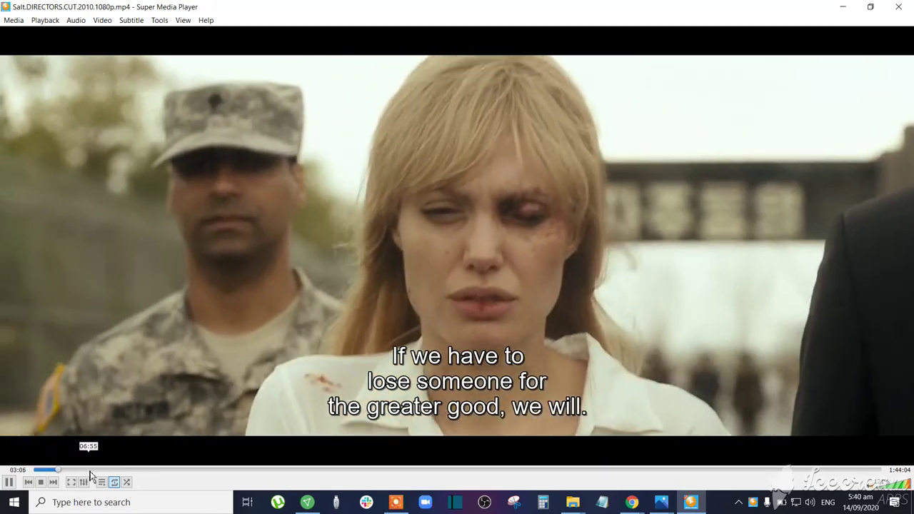
{"action": "left_click", "coordinate": [90, 469]}
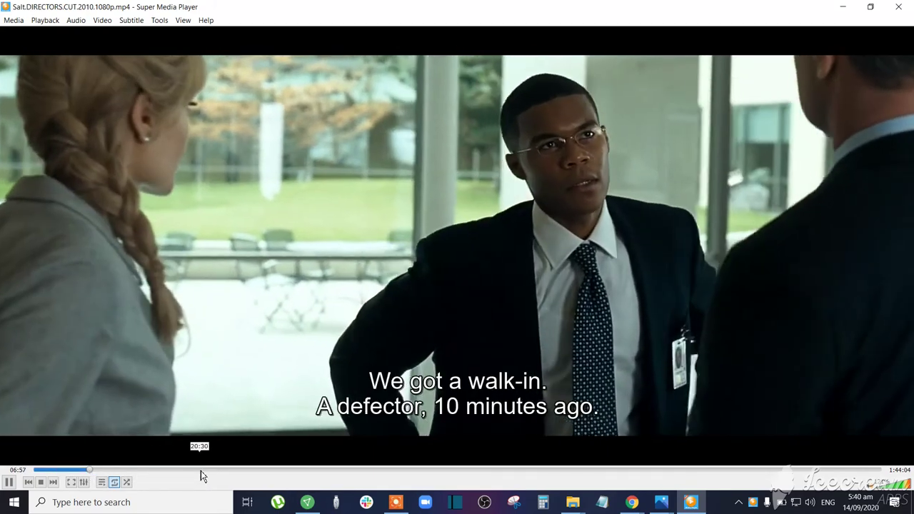
{"action": "left_click", "coordinate": [200, 470]}
{"action": "left_click", "coordinate": [247, 470]}
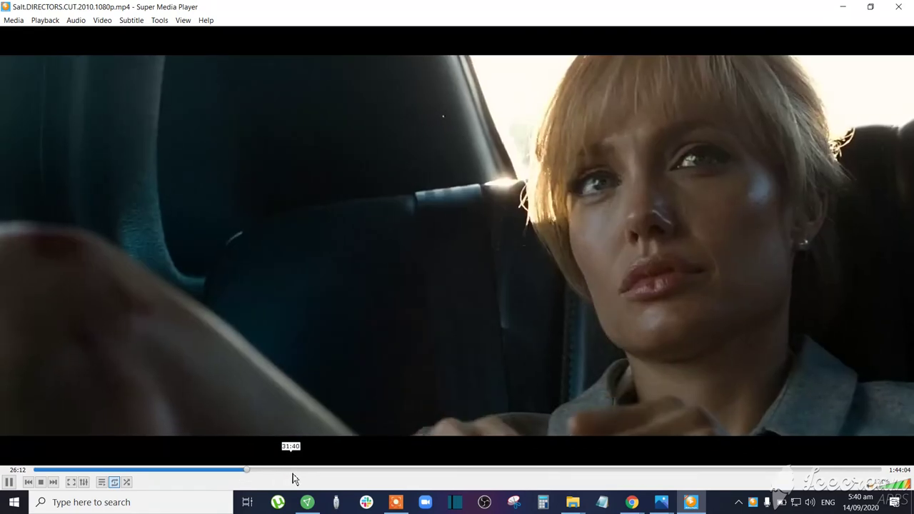
{"action": "left_click", "coordinate": [302, 470]}
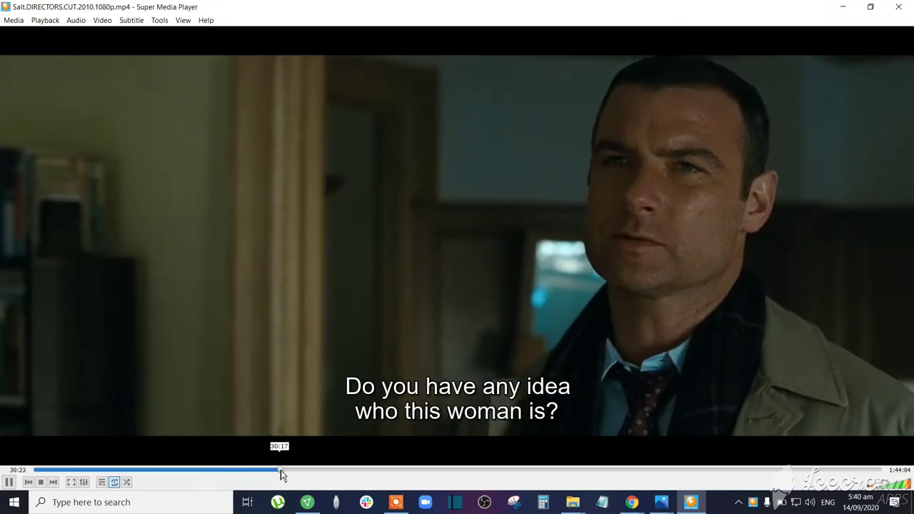
{"action": "left_click", "coordinate": [282, 471]}
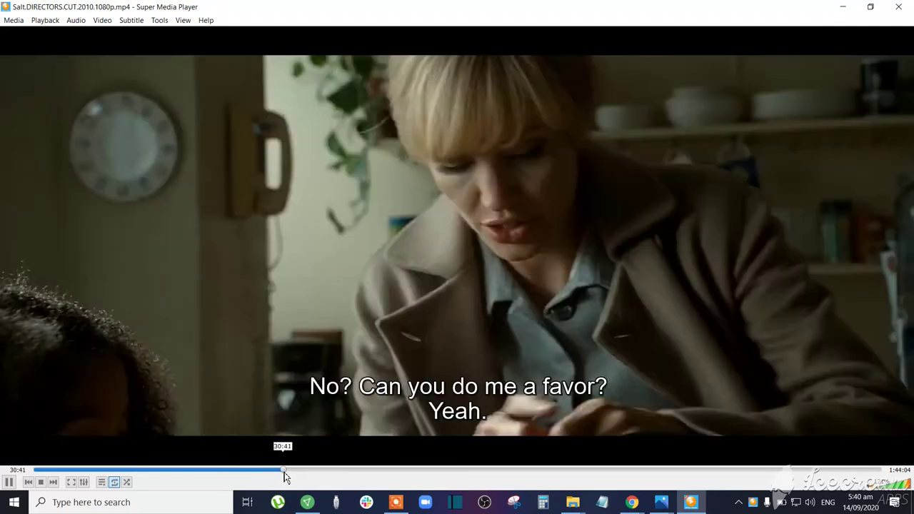
{"action": "left_click", "coordinate": [289, 472]}
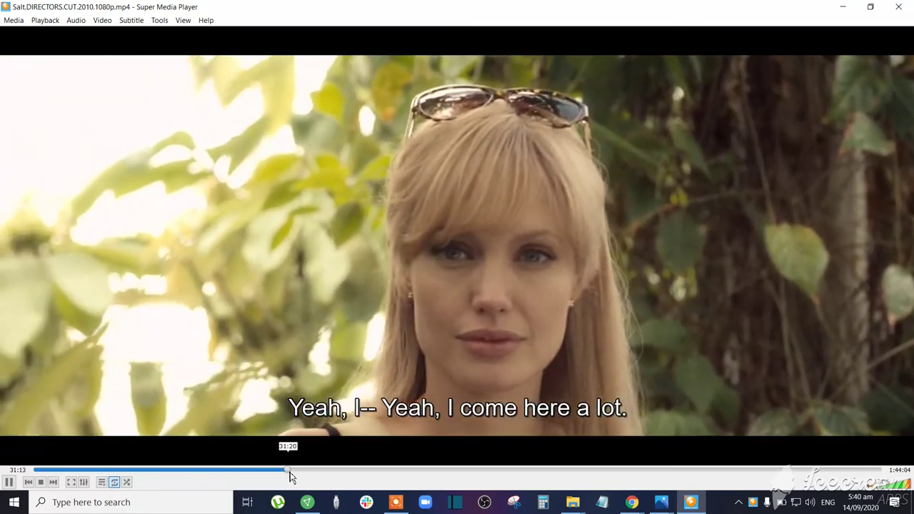
{"action": "left_click", "coordinate": [292, 472]}
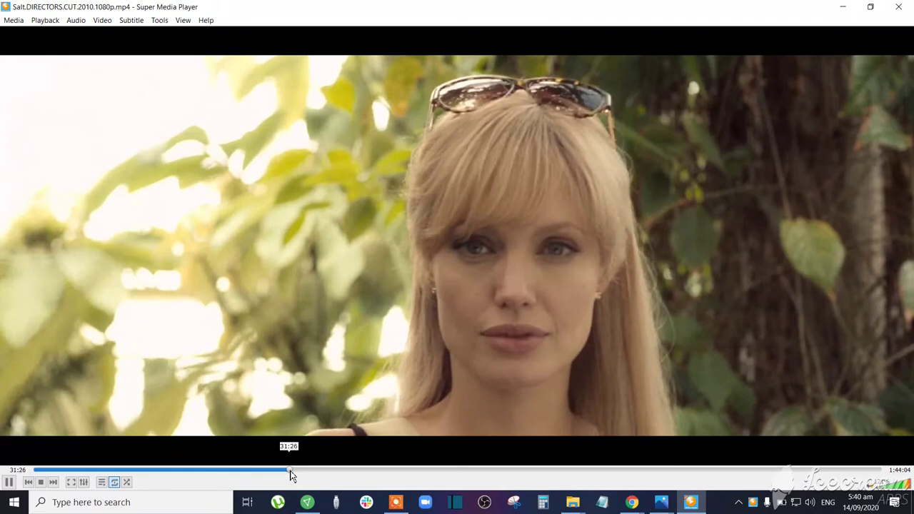
{"action": "left_click_drag", "start_coordinate": [285, 474], "coordinate": [288, 472]}
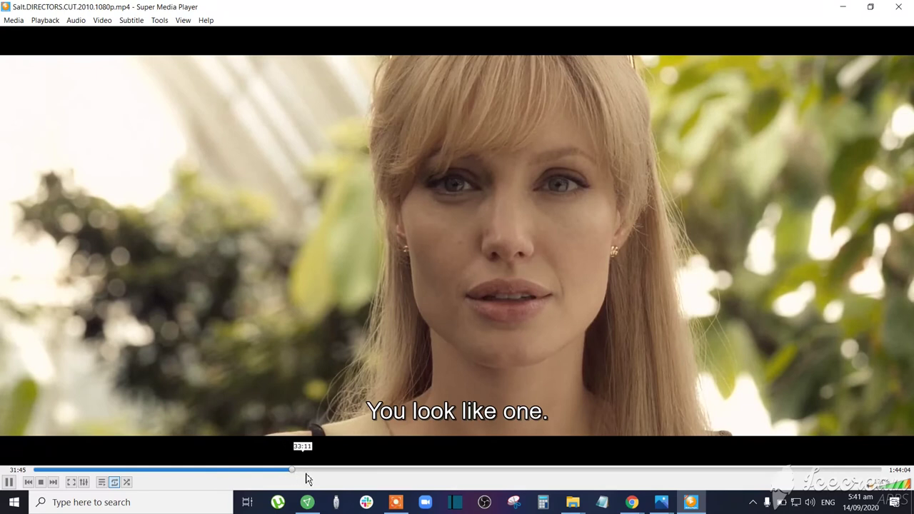
Check the movie's later part by jumping between positions from about 1:09:14 to 1:31:11.
{"action": "left_click_drag", "start_coordinate": [418, 472], "coordinate": [714, 476]}
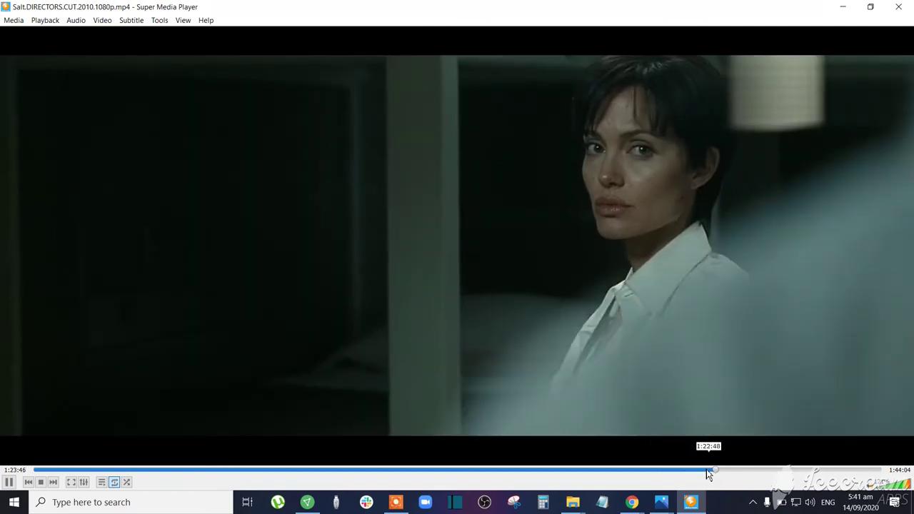
{"action": "left_click", "coordinate": [669, 473]}
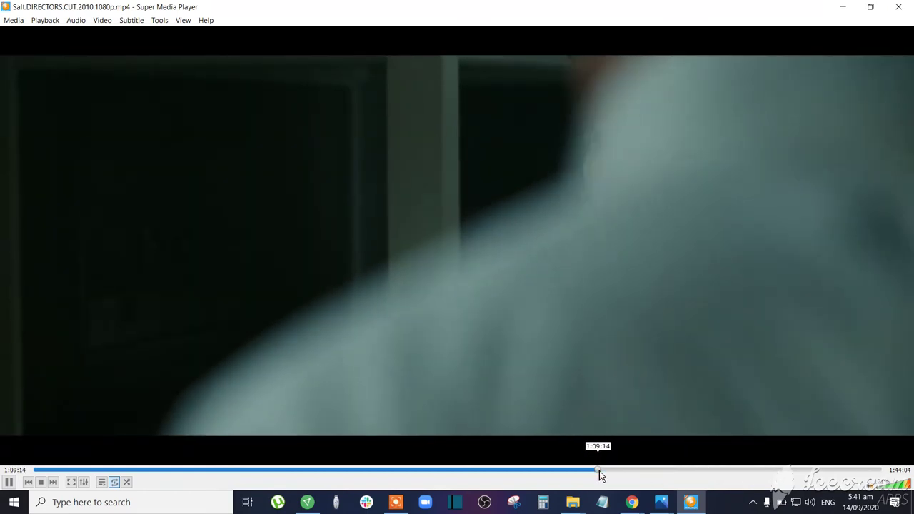
{"action": "left_click", "coordinate": [563, 473]}
{"action": "left_click", "coordinate": [723, 474]}
{"action": "left_click", "coordinate": [762, 474]}
{"action": "left_click", "coordinate": [777, 474]}
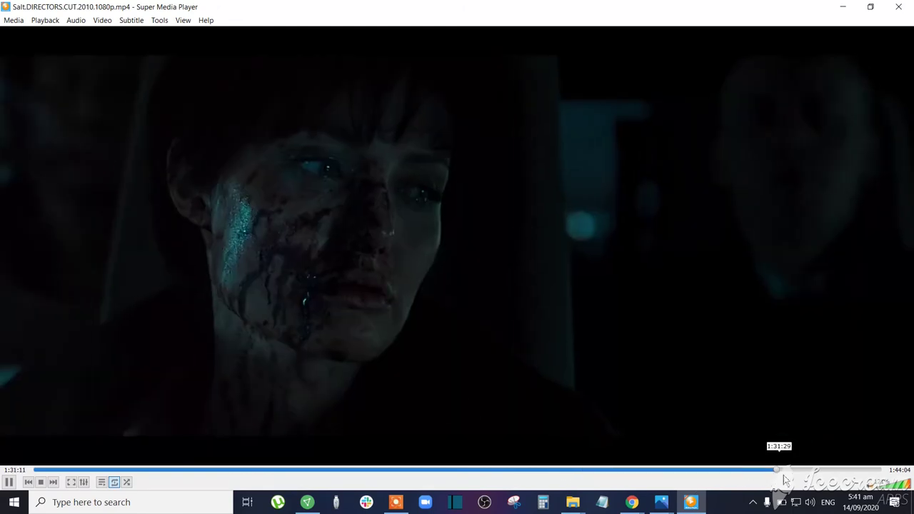